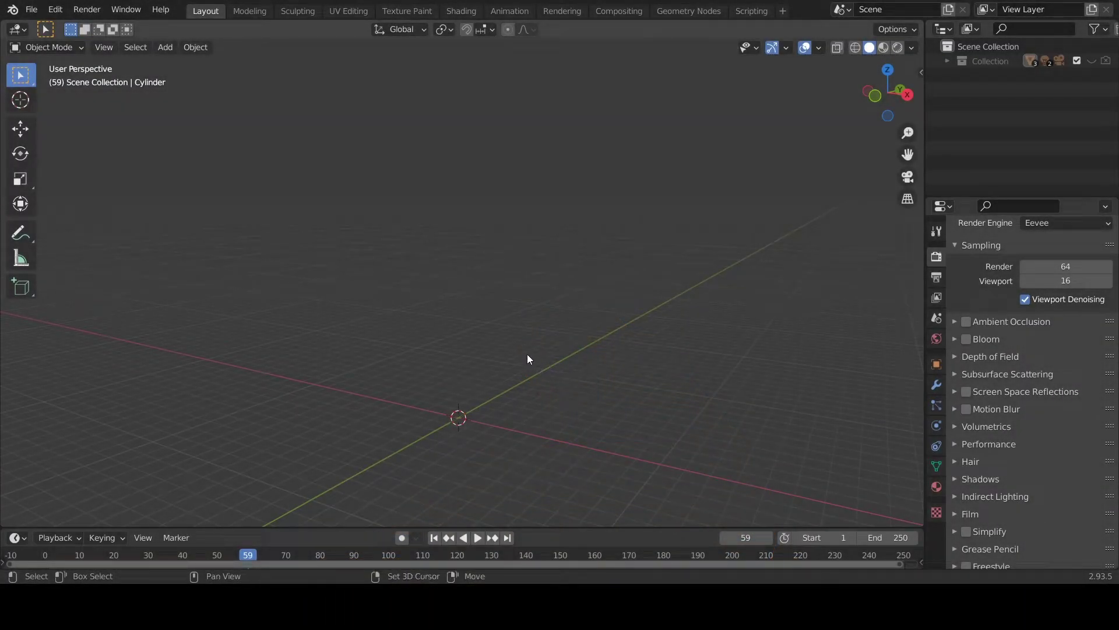
# - Unhide Collection so the platform, lights, camera and blobs reappear
pyautogui.click(1092, 61)
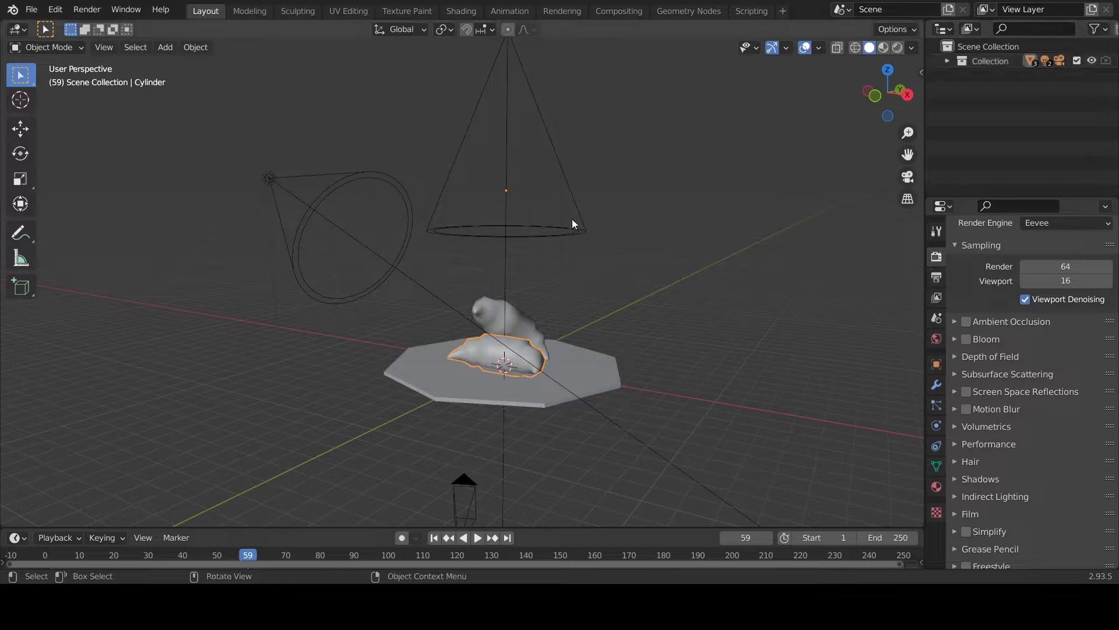
# - Rewind to frame 0 and duplicate the lower blob in place
pyautogui.moveTo(247, 554); pyautogui.dragTo(46, 554)
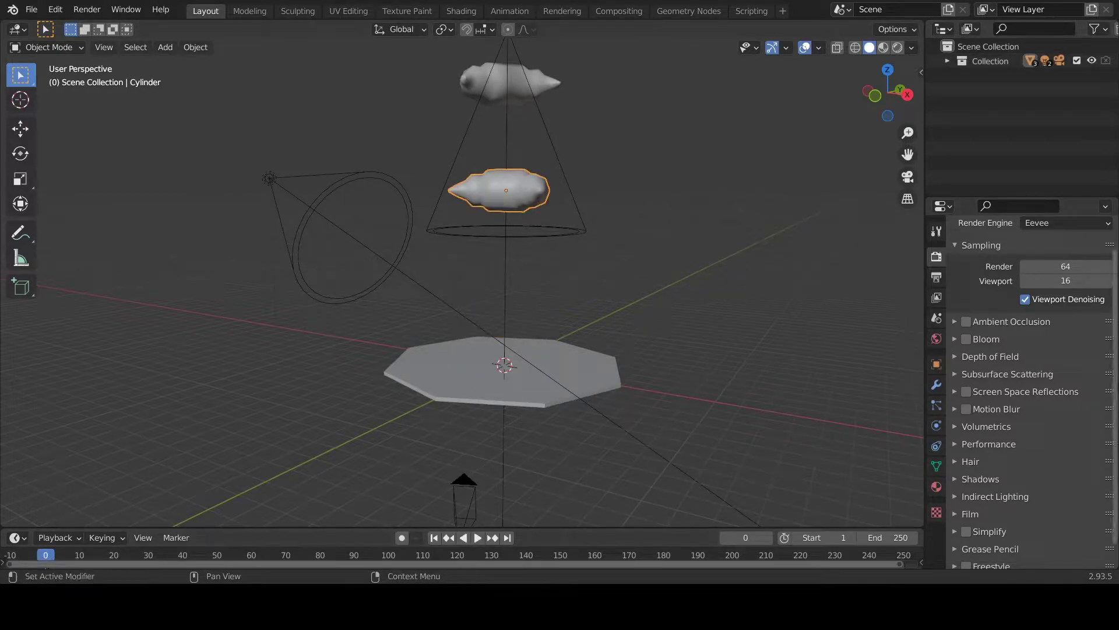
pyautogui.moveTo(614, 197)
pyautogui.mouseDown(button='middle')
pyautogui.moveTo(643, 290)
pyautogui.moveTo(675, 291)
pyautogui.mouseUp(button='middle')
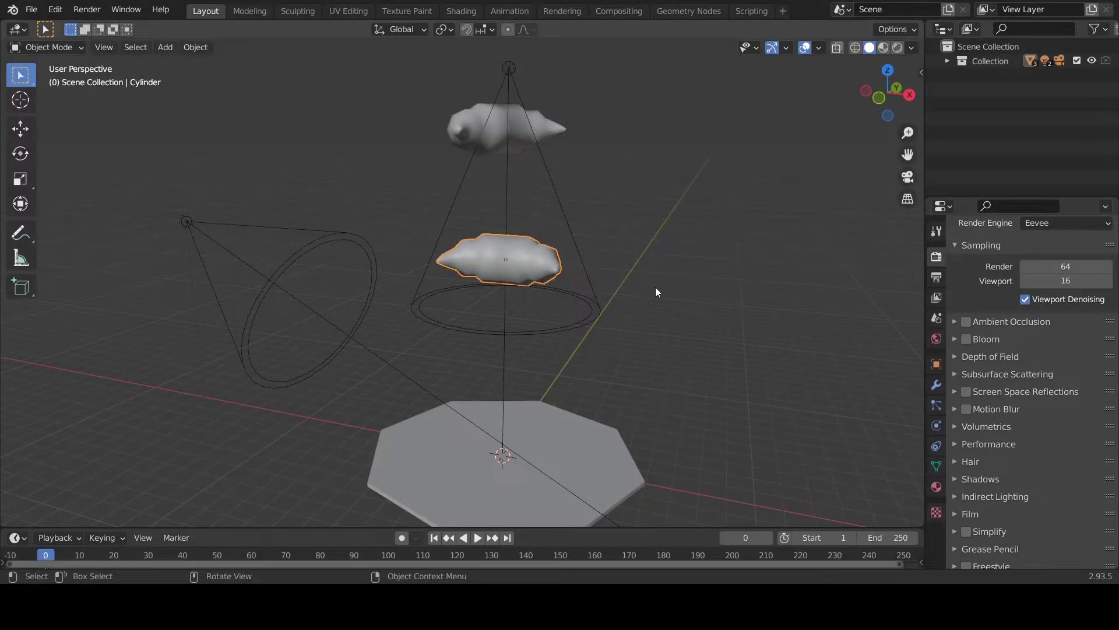
pyautogui.hotkey('shift', 'd')
pyautogui.rightClick(655, 286)
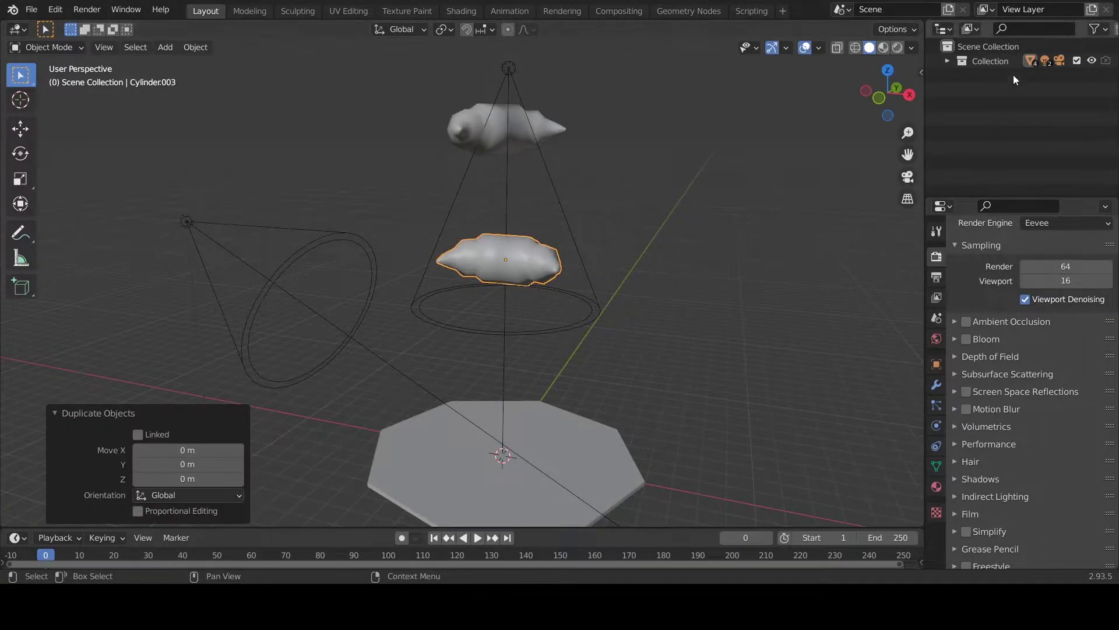
# - Move the copy Cylinder.003 into Scene Collection and hide the original Collection
pyautogui.click(948, 61)
pyautogui.moveTo(1008, 134); pyautogui.dragTo(992, 183)
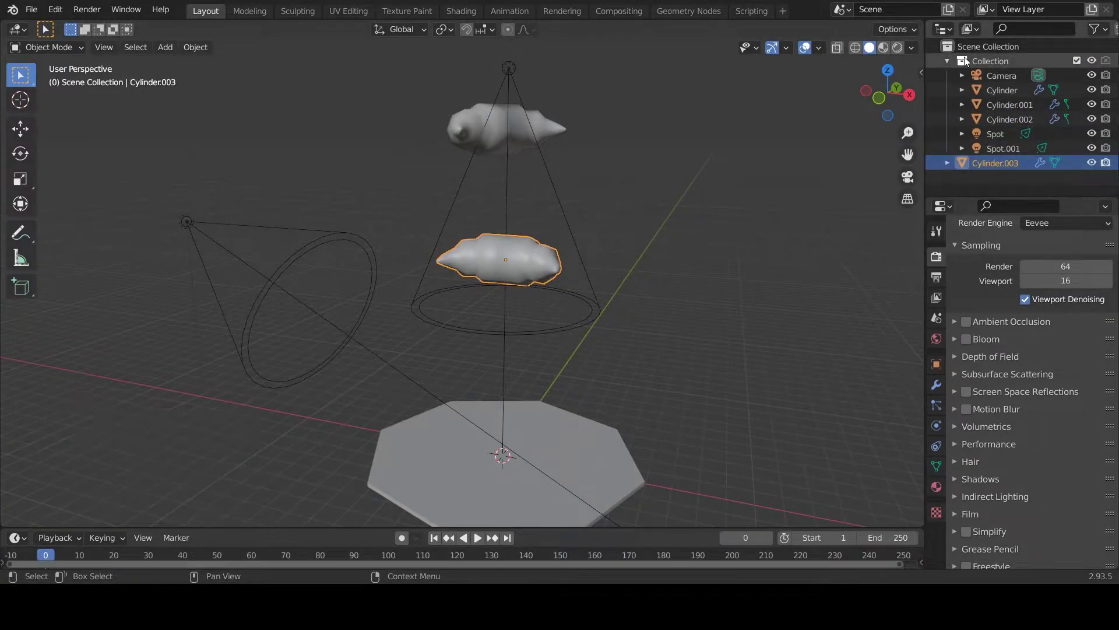
pyautogui.click(947, 60)
pyautogui.click(653, 271)
pyautogui.moveTo(643, 270)
pyautogui.mouseDown(button='middle')
pyautogui.moveTo(518, 284)
pyautogui.moveTo(577, 280)
pyautogui.mouseUp(button='middle')
pyautogui.click(1092, 61)
# - Centre the blob copy at the world origin and remove its Collision physics
pyautogui.click(551, 260)
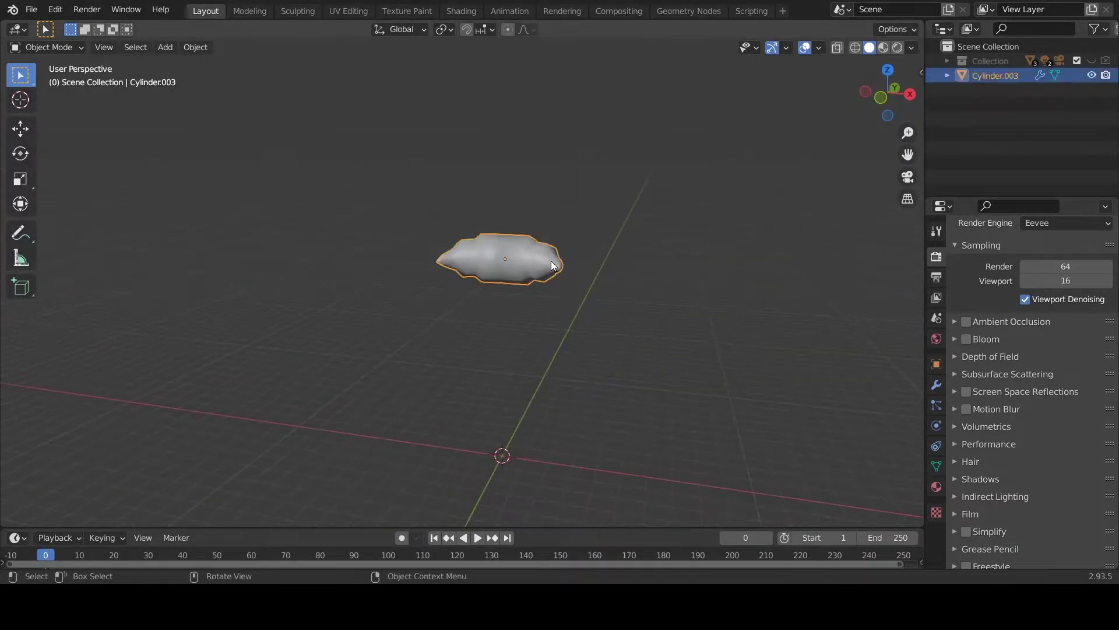
pyautogui.hotkey('alt', 'g')
pyautogui.keyDown('shift'); pyautogui.moveTo(604, 361); pyautogui.dragTo(600, 240, button='middle'); pyautogui.keyUp('shift')
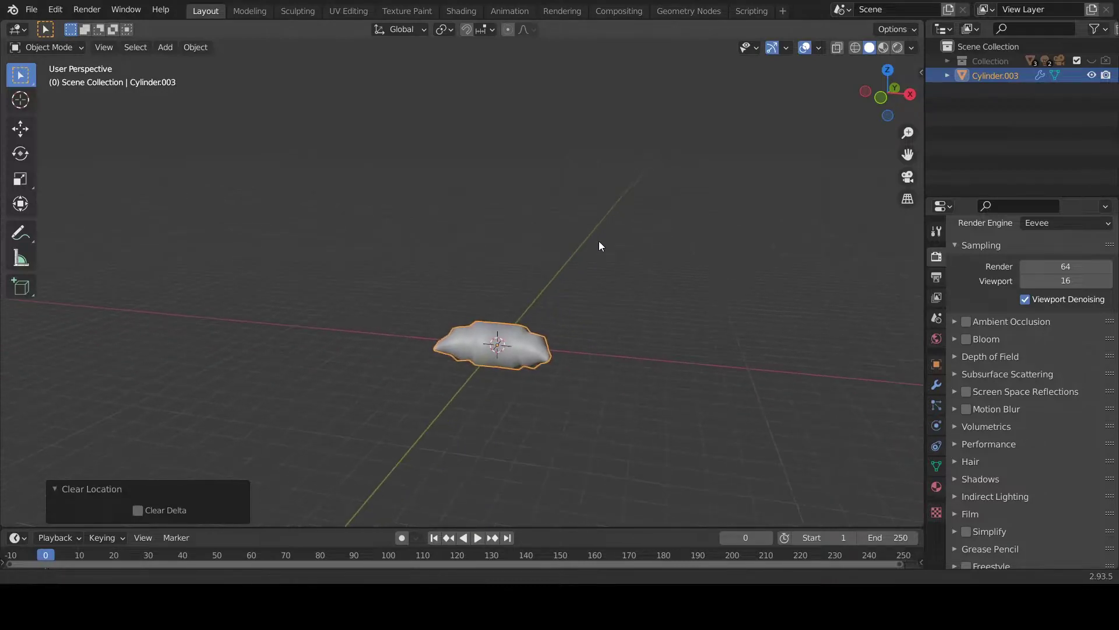
pyautogui.scroll(3, 599, 240)
pyautogui.click(937, 446)
pyautogui.click(936, 425)
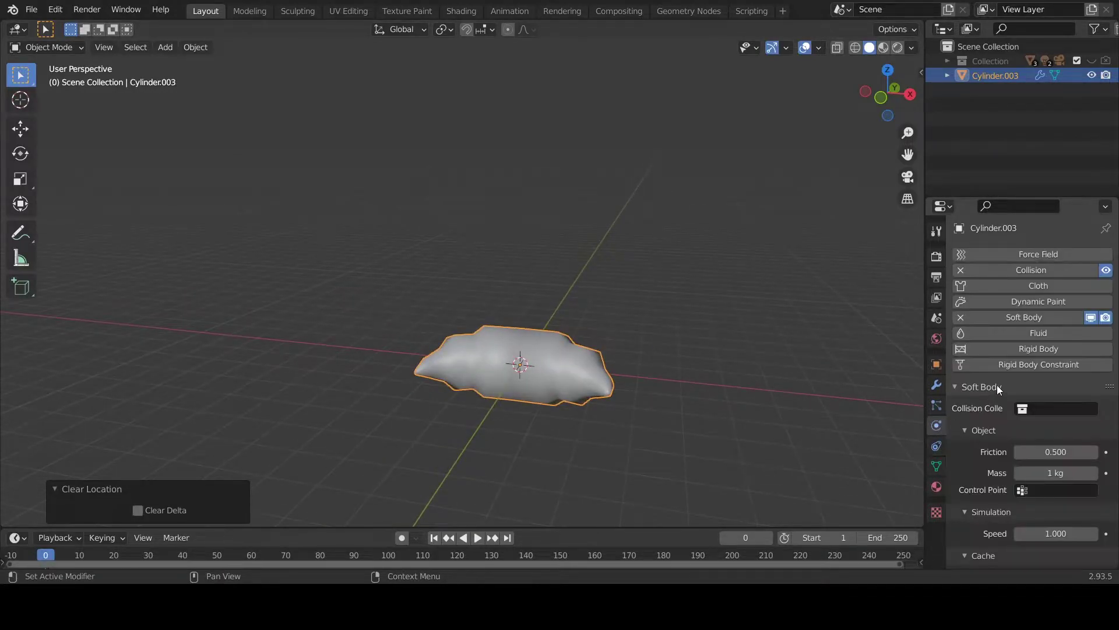
pyautogui.click(961, 271)
# - Remove the Softbody modifier from the blob copy
pyautogui.click(840, 302)
pyautogui.click(936, 385)
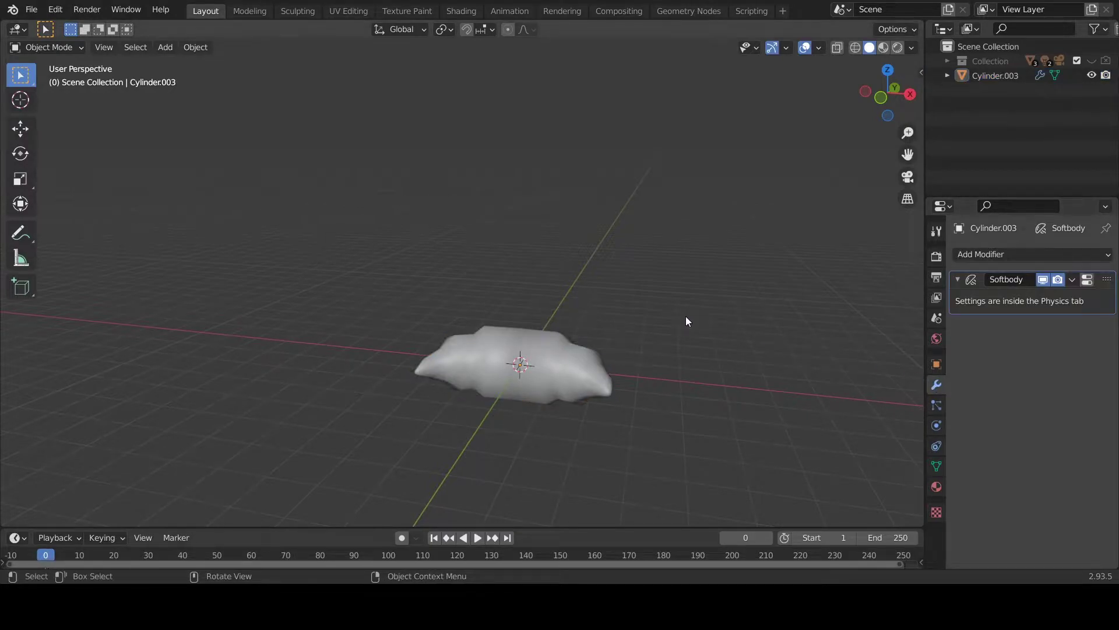
pyautogui.moveTo(685, 316); pyautogui.dragTo(734, 317, button='middle')
pyautogui.click(1071, 280)
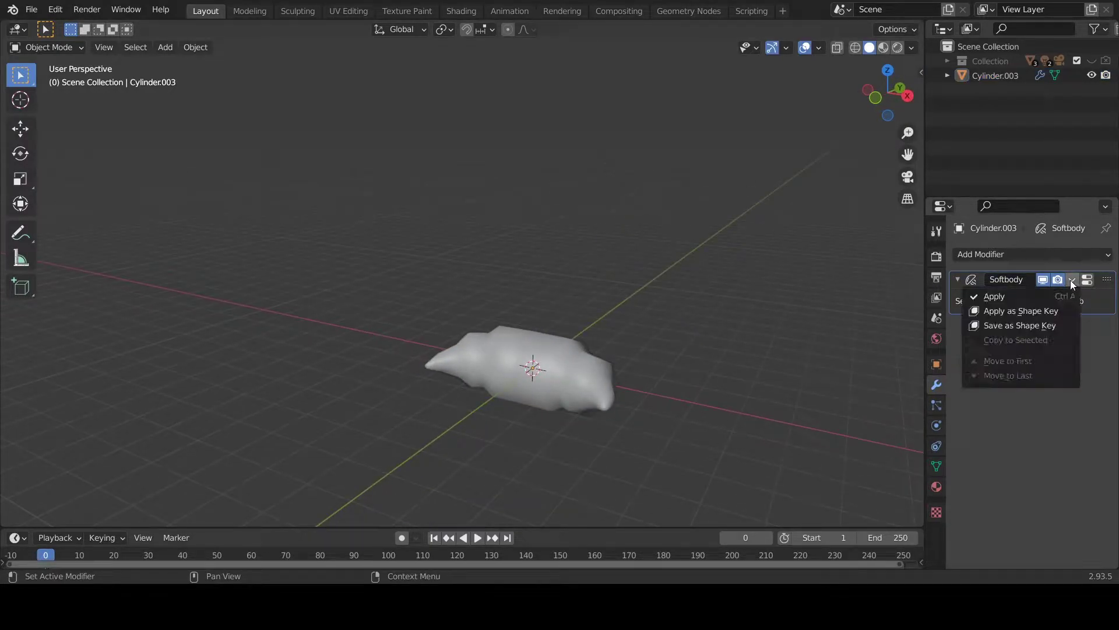
pyautogui.hotkey('ctrl', 'x')
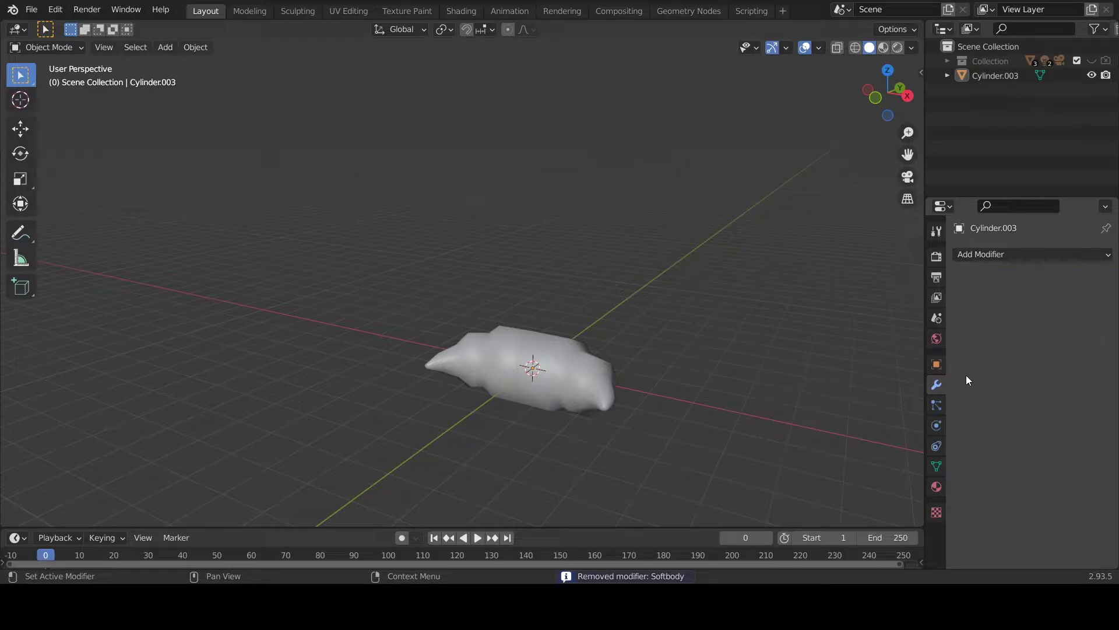
# - Reselect the blob and orbit around it, cancelling a stray duplicate
pyautogui.press('a')
pyautogui.moveTo(643, 345)
pyautogui.mouseDown(button='middle')
pyautogui.moveTo(622, 337)
pyautogui.moveTo(622, 295)
pyautogui.moveTo(670, 312)
pyautogui.moveTo(493, 346)
pyautogui.moveTo(583, 316)
pyautogui.moveTo(420, 356)
pyautogui.mouseUp(button='middle')
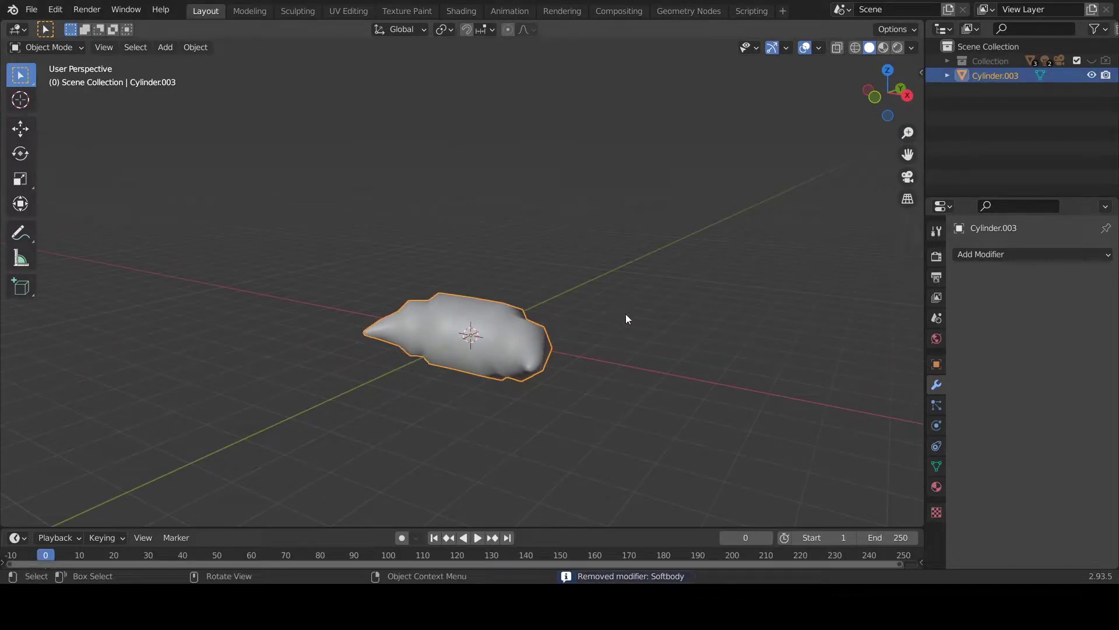
pyautogui.hotkey('alt', 'a')
pyautogui.moveTo(625, 313)
pyautogui.mouseDown(button='middle')
pyautogui.moveTo(635, 311)
pyautogui.moveTo(611, 313)
pyautogui.mouseUp(button='middle')
pyautogui.hotkey('shift', 'd')
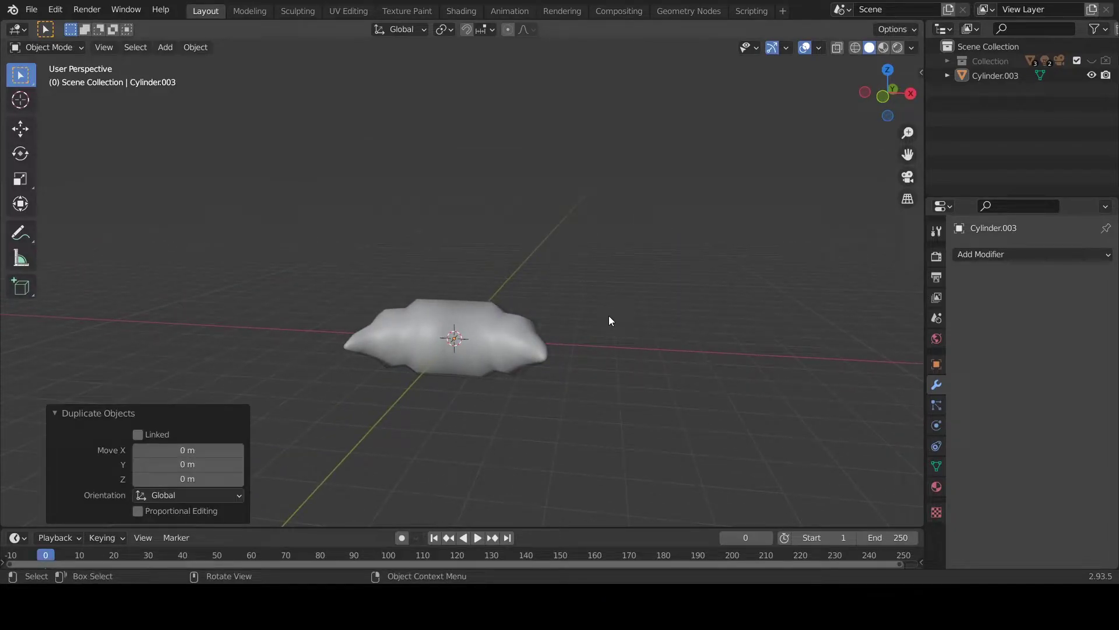
pyautogui.moveTo(607, 325); pyautogui.dragTo(582, 330, button='middle')
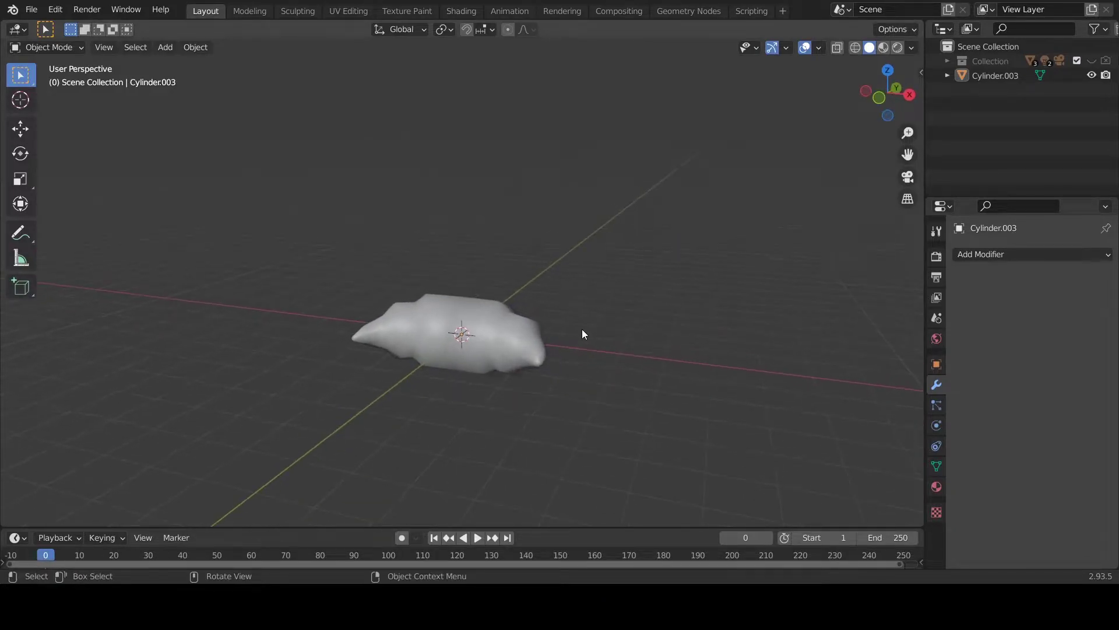
pyautogui.hotkey('shift', 'a')
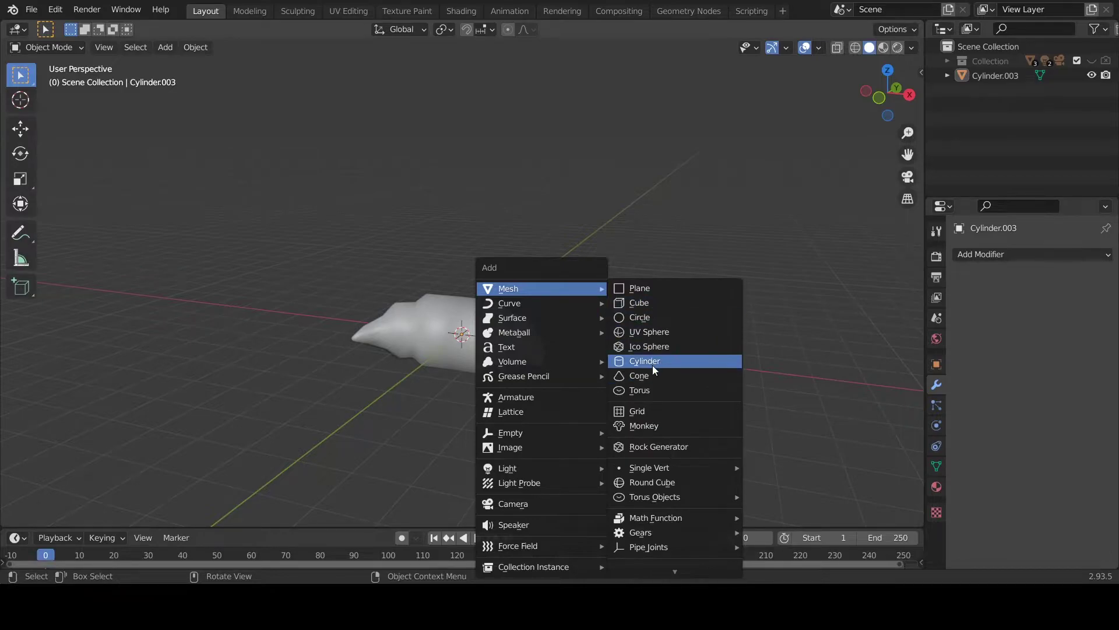
# - Add a cylinder and scale it into a wide, thin floor disc
pyautogui.click(653, 364)
pyautogui.press('s')
pyautogui.press('z')
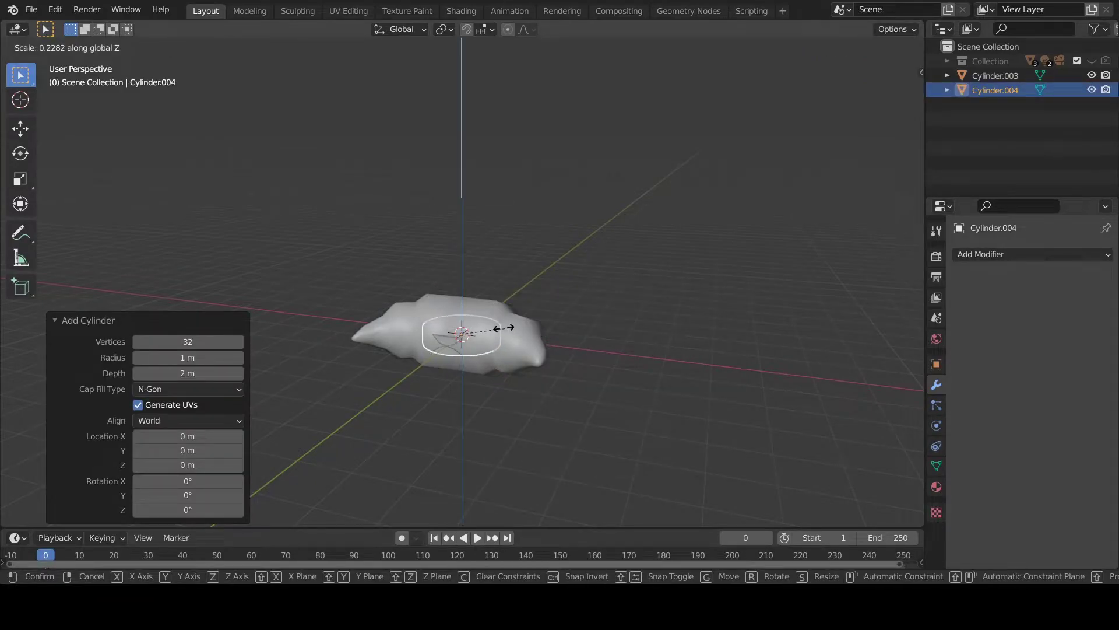
pyautogui.click(477, 331)
pyautogui.press('s')
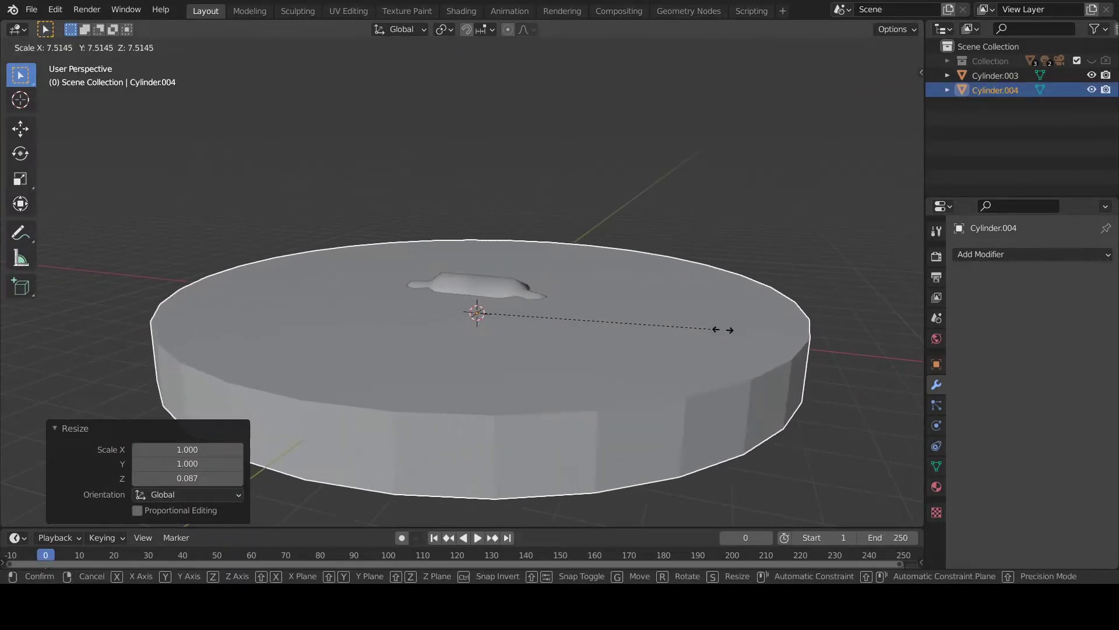
pyautogui.click(760, 337)
pyautogui.press('s')
pyautogui.press('z')
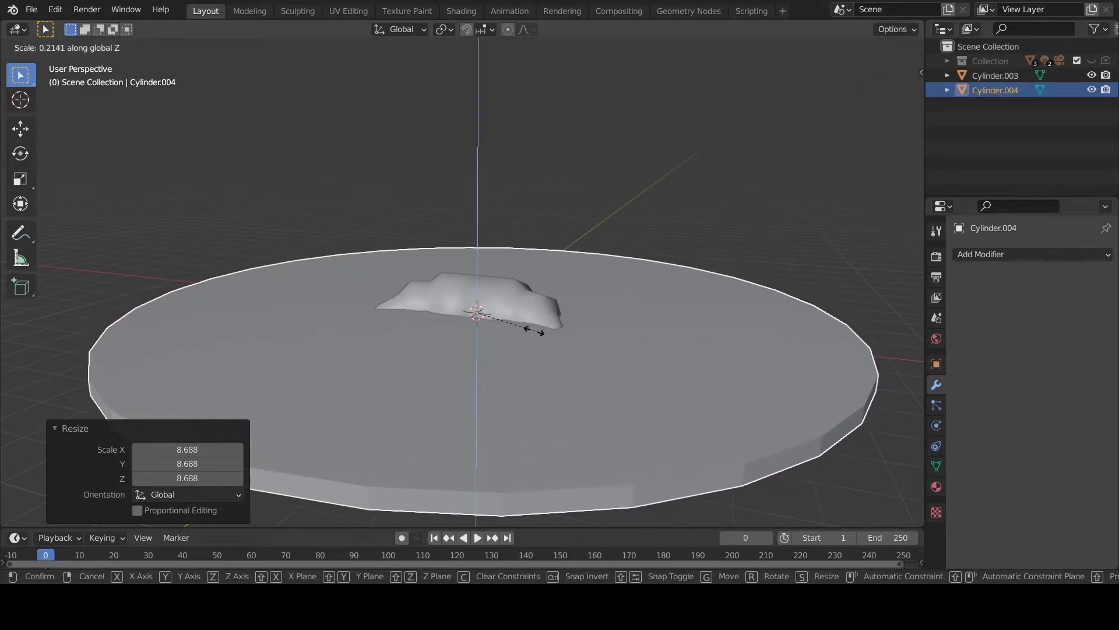
pyautogui.click(514, 327)
pyautogui.moveTo(514, 327)
pyautogui.mouseDown(button='middle')
pyautogui.moveTo(614, 202)
pyautogui.moveTo(640, 223)
pyautogui.moveTo(600, 309)
pyautogui.moveTo(502, 310)
pyautogui.moveTo(547, 317)
pyautogui.mouseUp(button='middle')
# - Lift the blob along Z to about 6.42 m above the disc
pyautogui.click(502, 310)
pyautogui.press('g')
pyautogui.press('z')
pyautogui.click(571, 68)
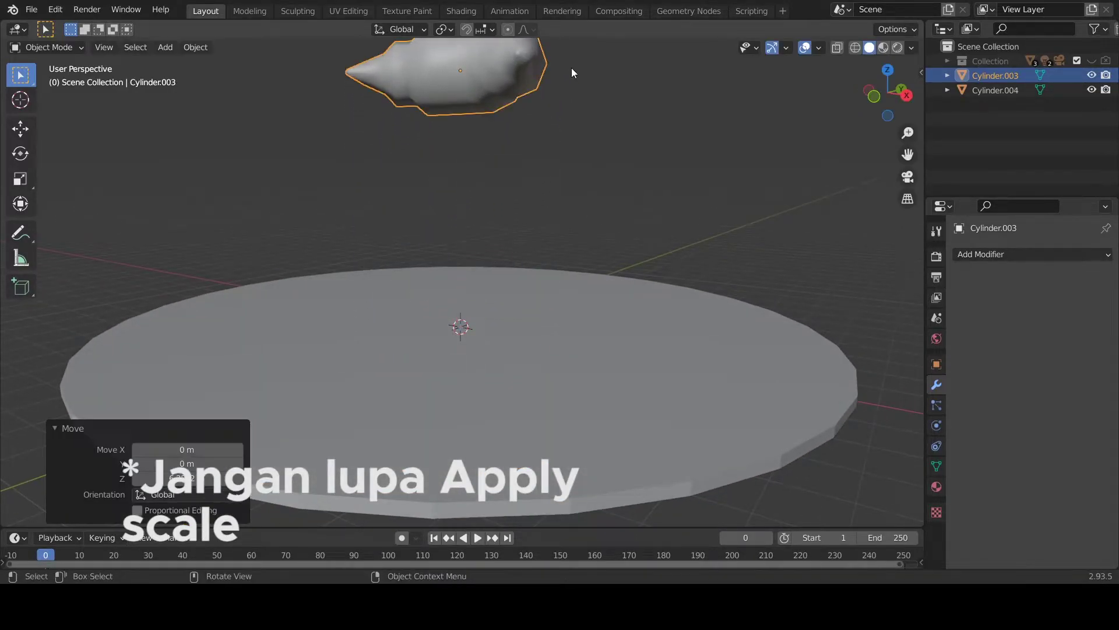
pyautogui.moveTo(571, 68); pyautogui.dragTo(605, 268, button='middle')
pyautogui.scroll(-3, 605, 271)
pyautogui.press('g')
pyautogui.press('z')
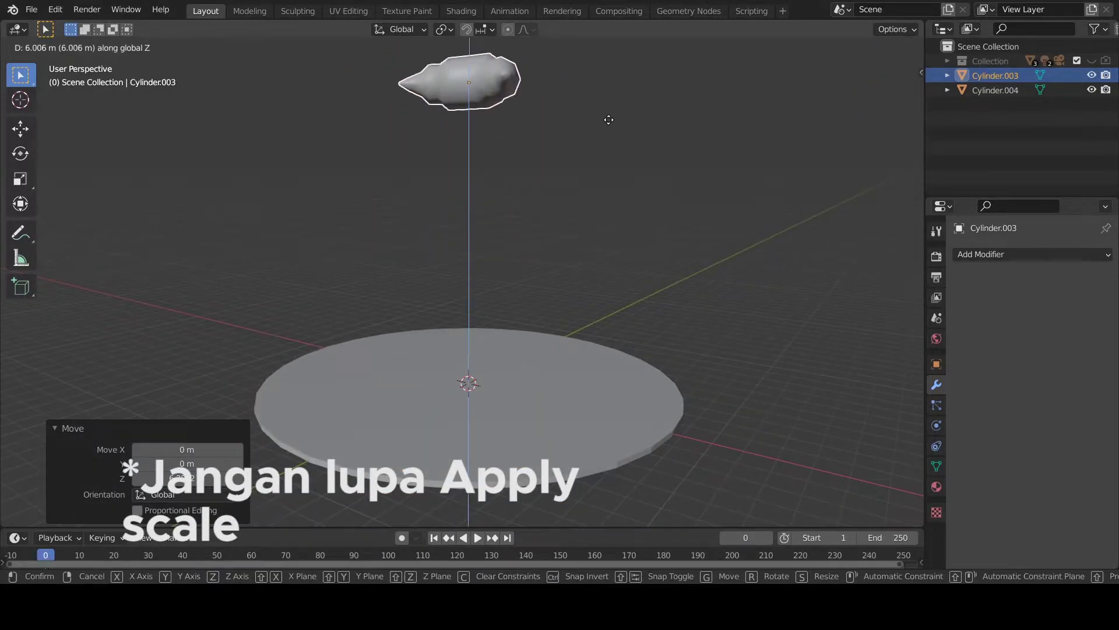
pyautogui.click(612, 110)
pyautogui.moveTo(612, 109)
pyautogui.mouseDown(button='middle')
pyautogui.moveTo(604, 260)
pyautogui.moveTo(619, 210)
pyautogui.moveTo(634, 285)
pyautogui.moveTo(649, 271)
pyautogui.moveTo(628, 275)
pyautogui.mouseUp(button='middle')
pyautogui.click(619, 392)
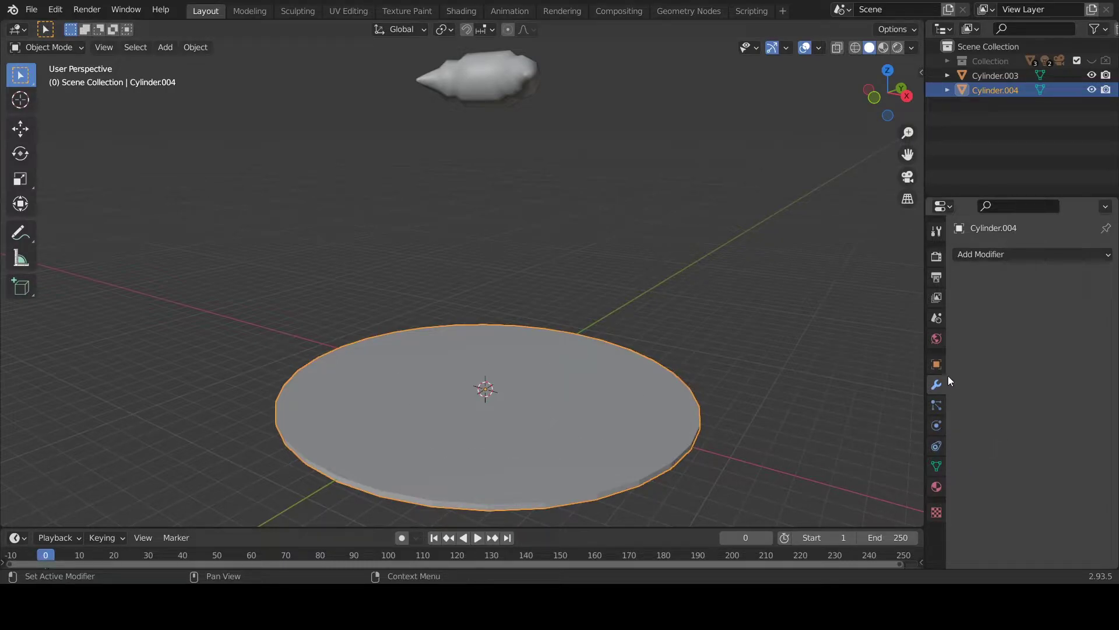
# - Add Collision physics to the floor disc Cylinder.004
pyautogui.click(937, 427)
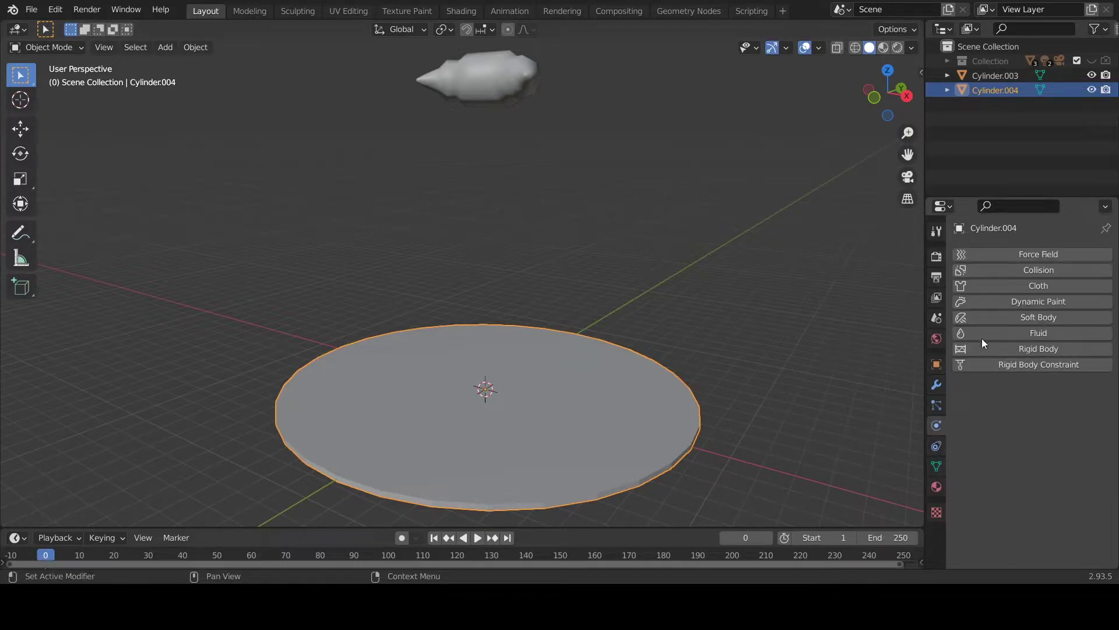
pyautogui.click(998, 271)
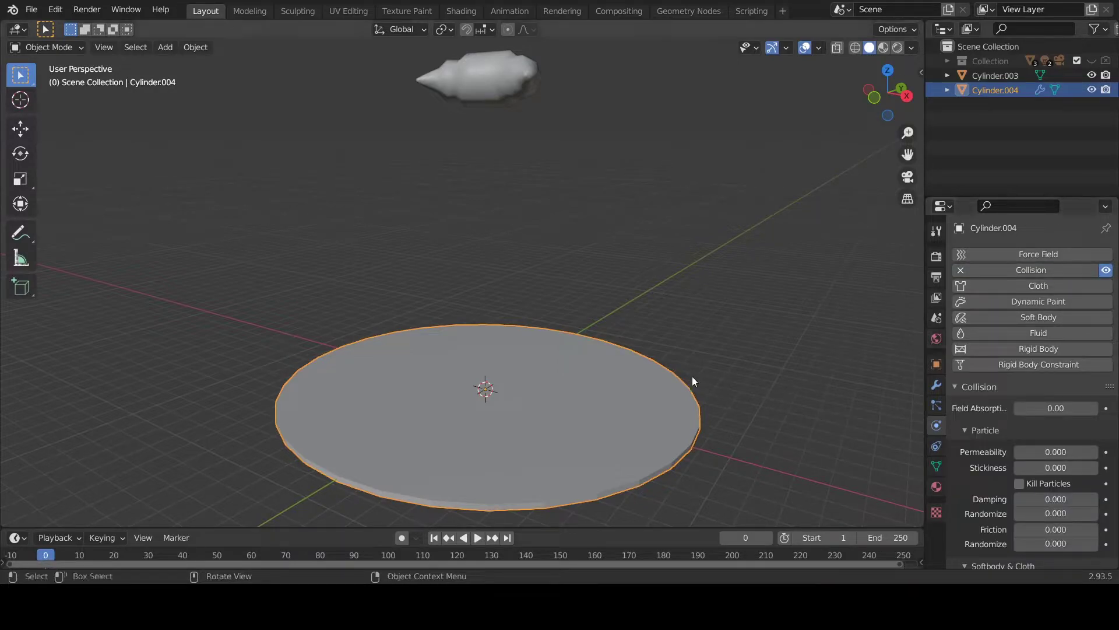
pyautogui.moveTo(692, 376); pyautogui.dragTo(665, 351, button='middle')
pyautogui.scroll(-1, 990, 440)
pyautogui.scroll(-2, 1009, 426)
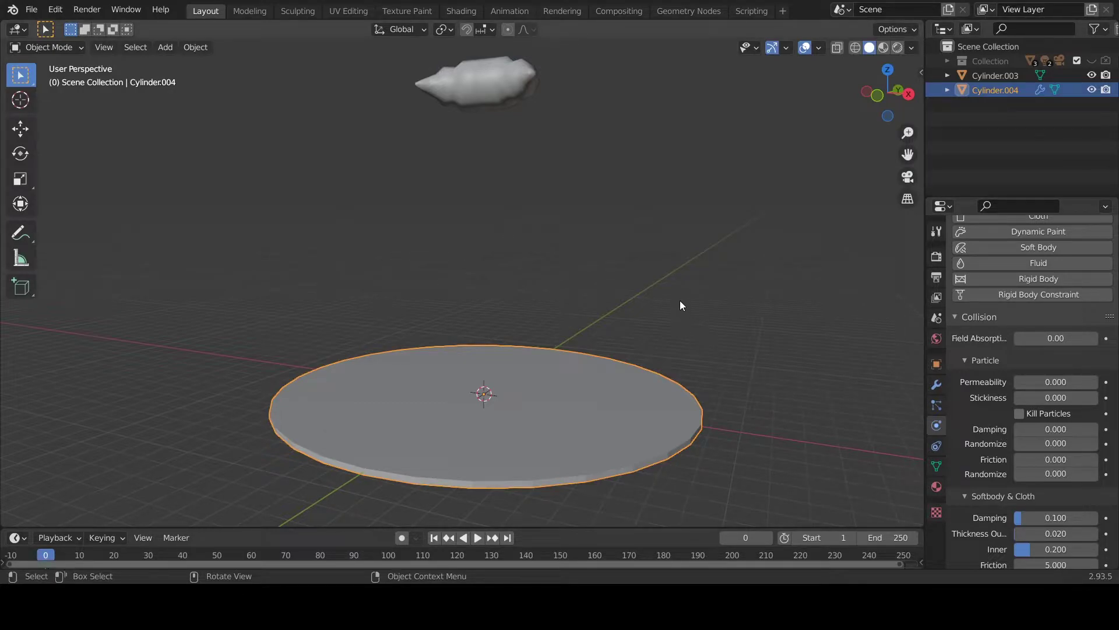
pyautogui.click(505, 101)
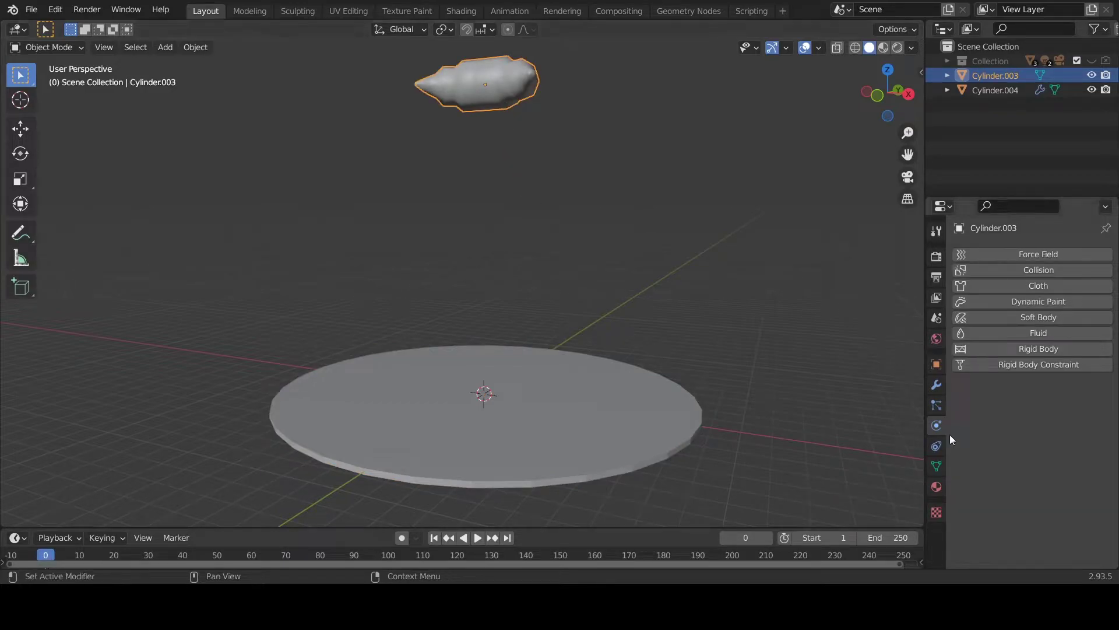
# - Reselect the disc and inspect it edge-on and from above
pyautogui.click(545, 388)
pyautogui.scroll(-2, 991, 477)
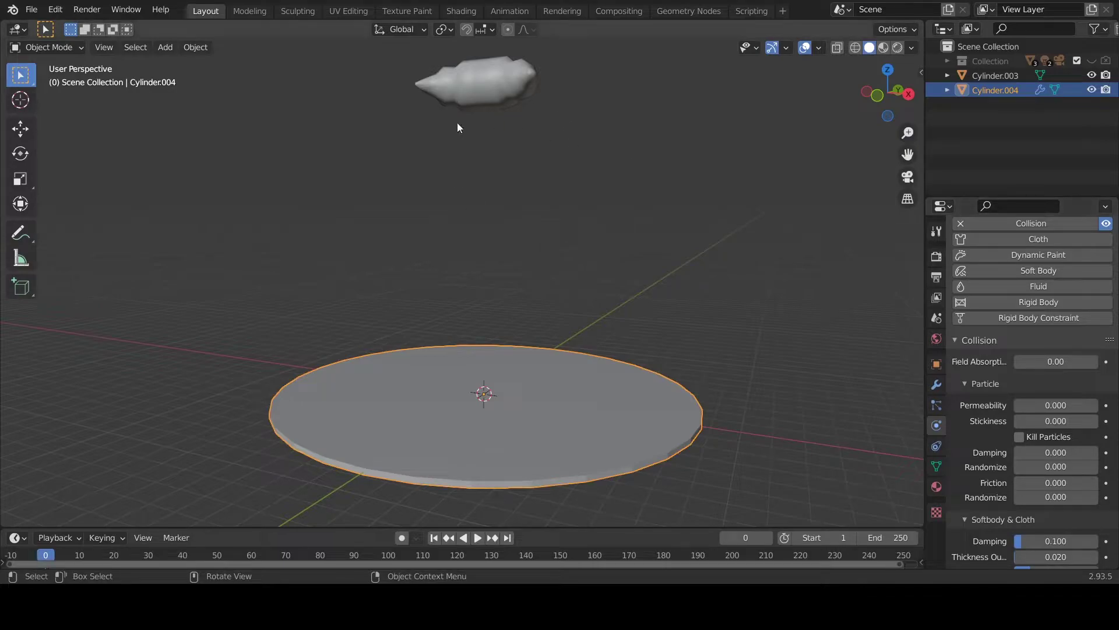
pyautogui.moveTo(491, 346); pyautogui.dragTo(505, 327, button='middle')
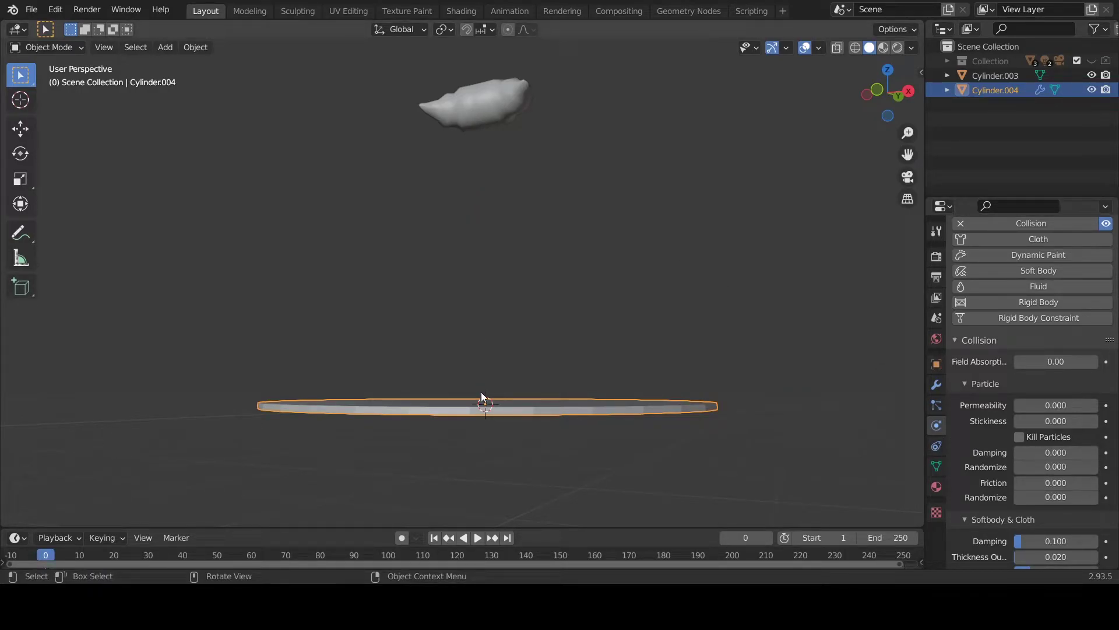
pyautogui.moveTo(495, 389)
pyautogui.mouseDown(button='middle')
pyautogui.moveTo(584, 311)
pyautogui.moveTo(535, 354)
pyautogui.mouseUp(button='middle')
pyautogui.scroll(3, 620, 389)
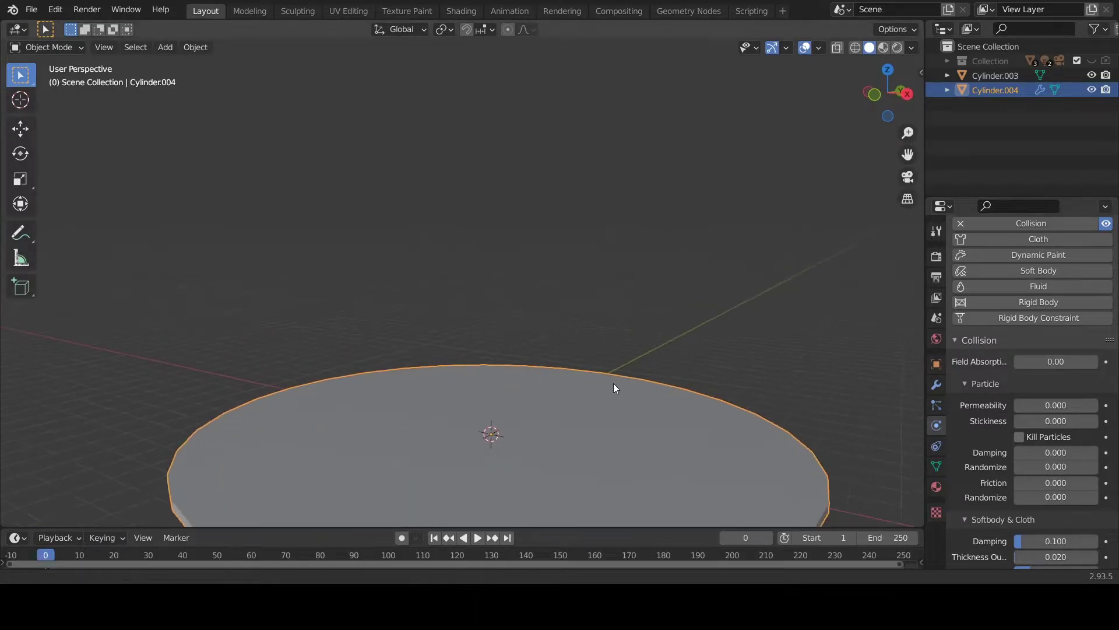
pyautogui.keyDown('shift'); pyautogui.moveTo(615, 388); pyautogui.dragTo(425, 356, button='middle'); pyautogui.keyUp('shift')
# - Orbit around the platform, then select the blob Cylinder.003 to show its physics options
pyautogui.moveTo(494, 366)
pyautogui.mouseDown(button='middle')
pyautogui.moveTo(504, 327)
pyautogui.moveTo(528, 352)
pyautogui.moveTo(533, 330)
pyautogui.mouseUp(button='middle')
pyautogui.moveTo(481, 67); pyautogui.dragTo(697, 186, button='middle')
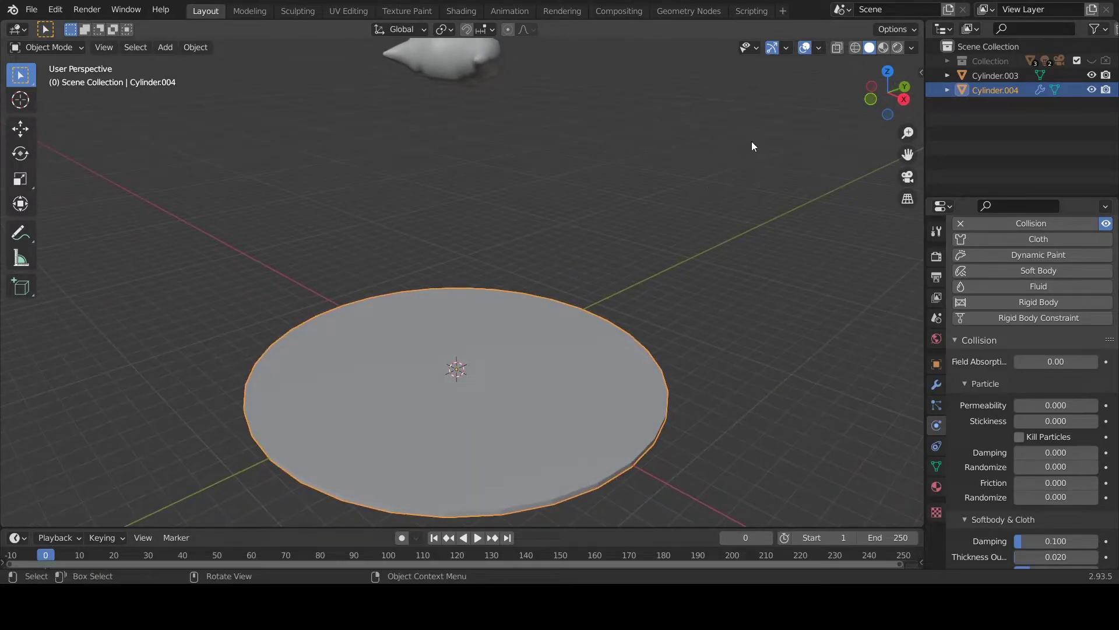
pyautogui.moveTo(766, 152); pyautogui.dragTo(710, 143, button='middle')
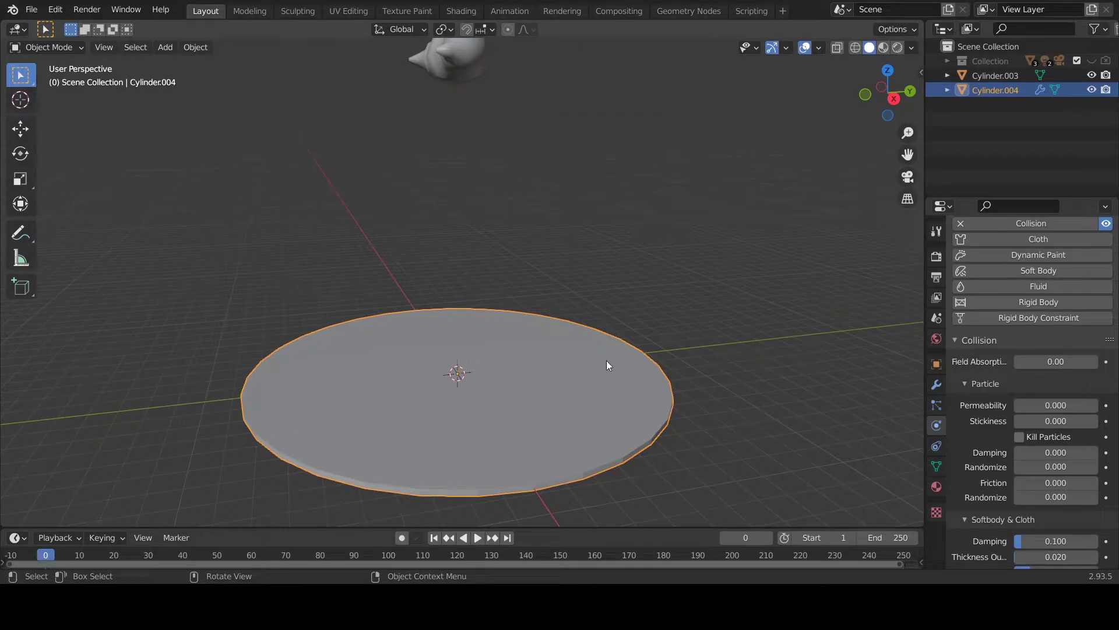
pyautogui.moveTo(600, 349); pyautogui.dragTo(600, 317, button='middle')
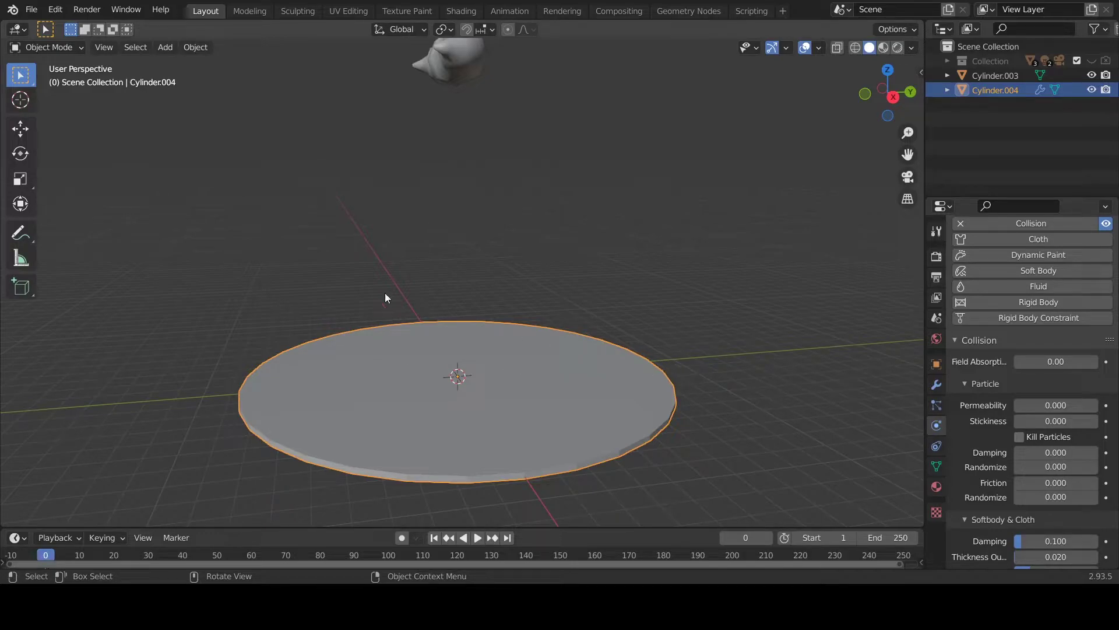
pyautogui.moveTo(463, 369)
pyautogui.mouseDown(button='middle')
pyautogui.moveTo(624, 364)
pyautogui.moveTo(614, 344)
pyautogui.mouseUp(button='middle')
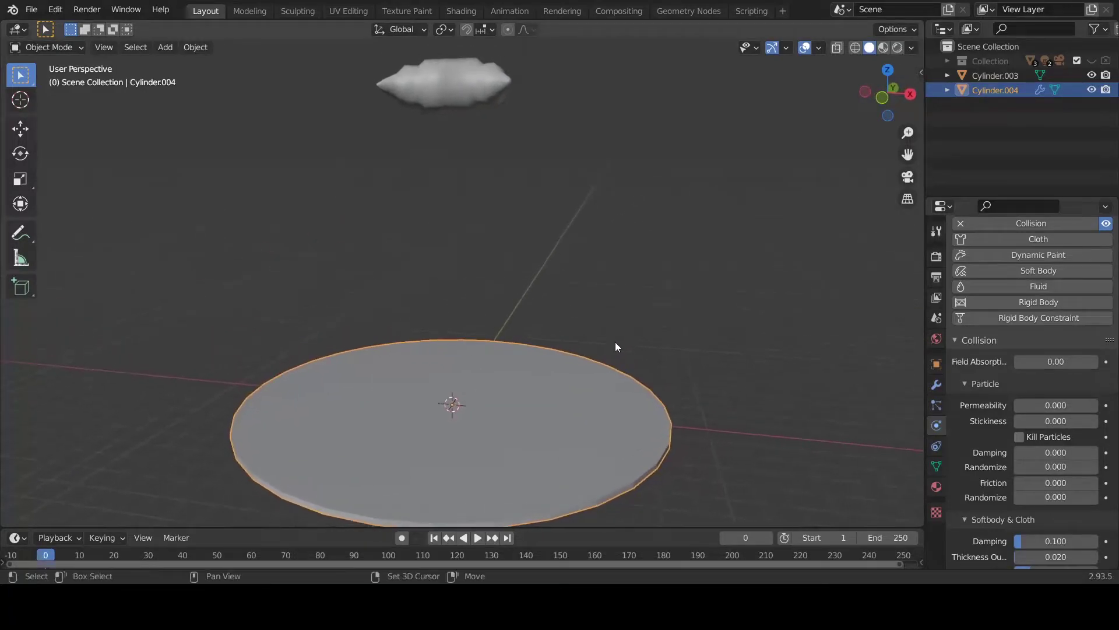
pyautogui.click(459, 94)
pyautogui.keyDown('shift'); pyautogui.moveTo(607, 220); pyautogui.dragTo(716, 235, button='middle'); pyautogui.keyUp('shift')
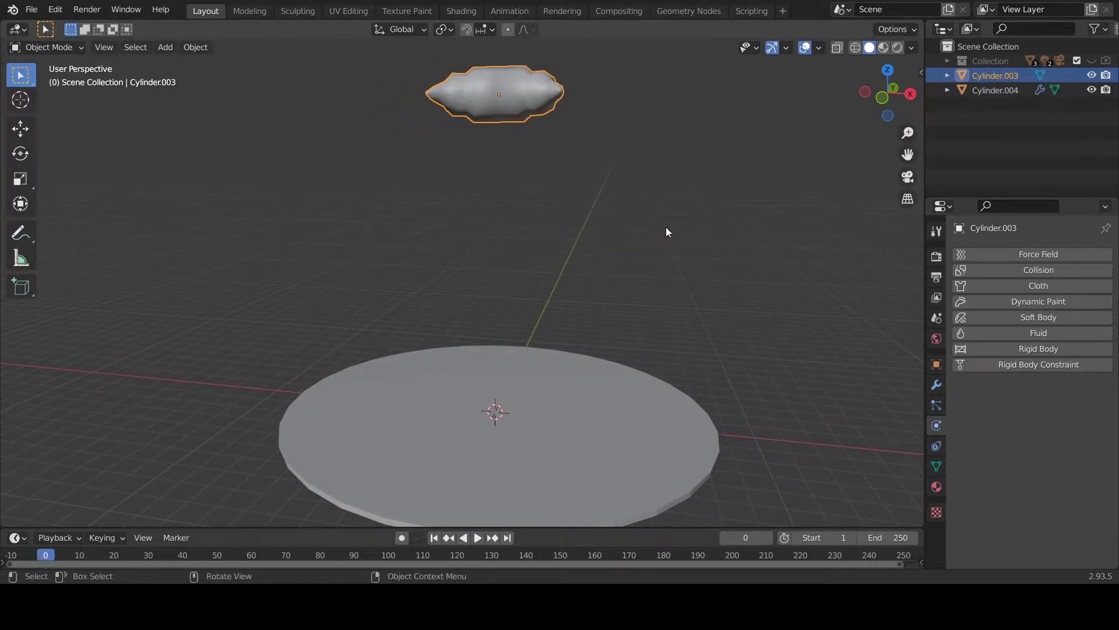
# - Add Soft Body physics to Cylinder.003 with Goal off and Self Collision on
pyautogui.click(977, 317)
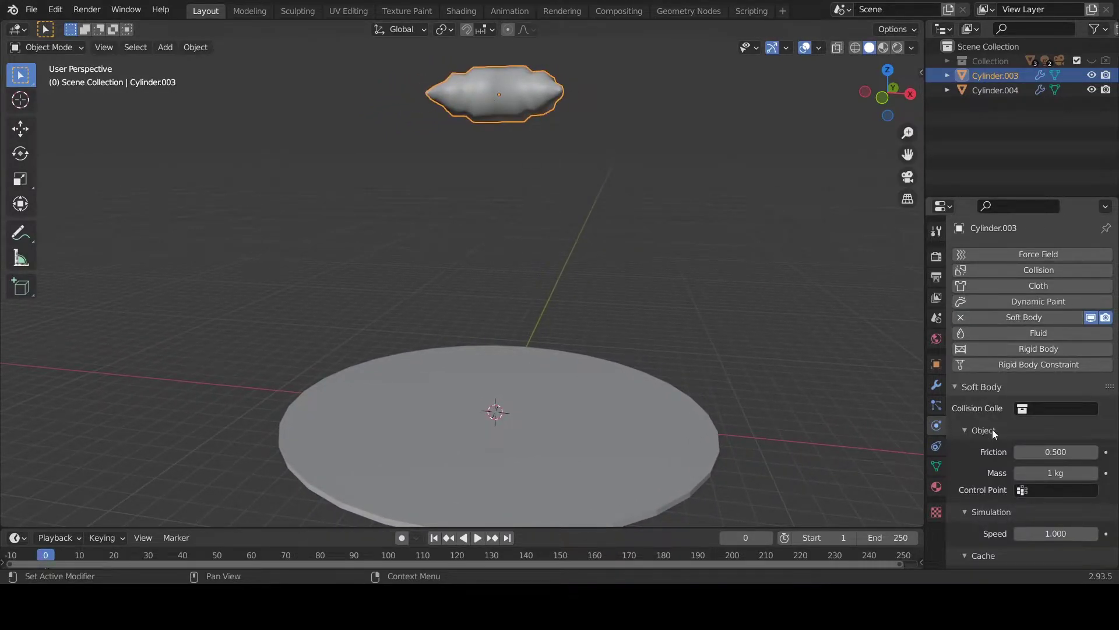
pyautogui.scroll(-7, 991, 429)
pyautogui.scroll(-8, 986, 427)
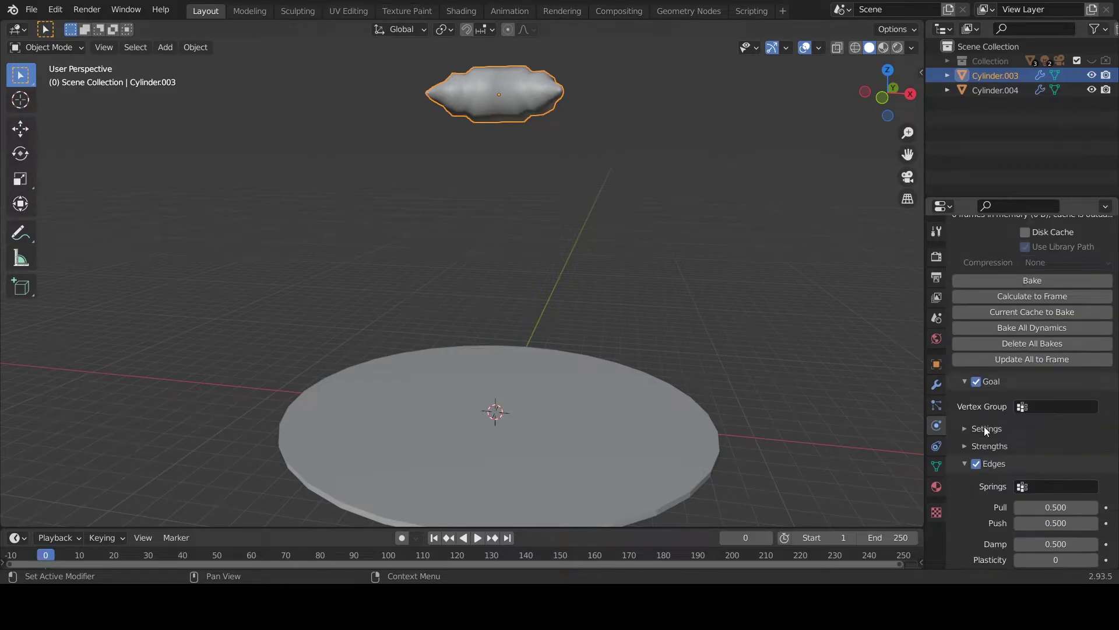
pyautogui.click(977, 381)
pyautogui.scroll(-2, 980, 413)
pyautogui.scroll(-8, 981, 414)
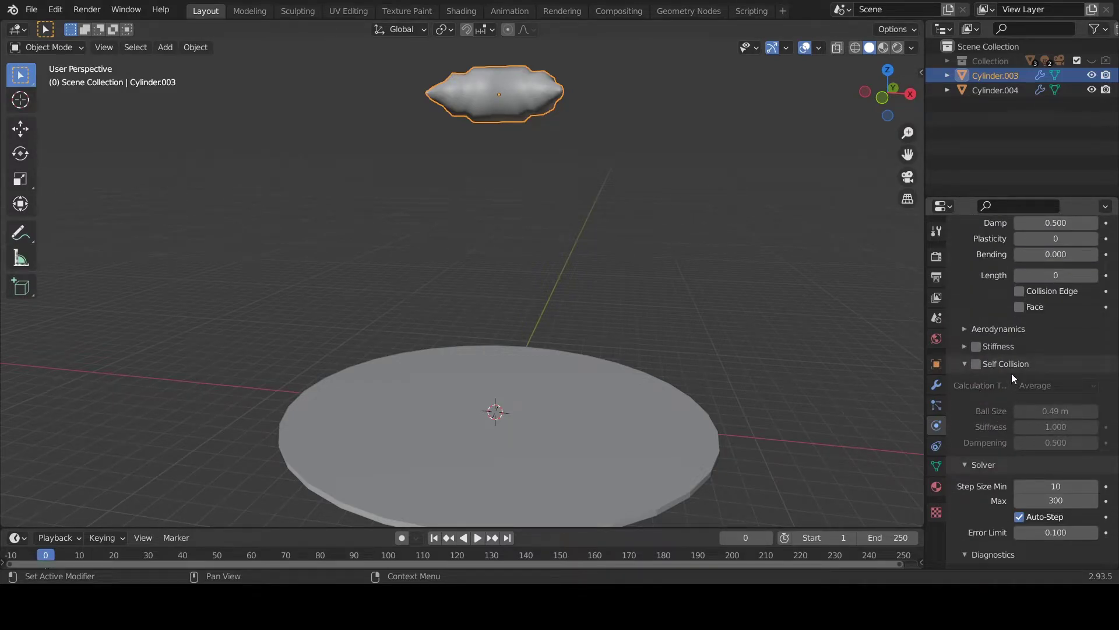
pyautogui.click(976, 364)
pyautogui.moveTo(706, 289)
pyautogui.mouseDown(button='middle')
pyautogui.moveTo(663, 277)
pyautogui.moveTo(546, 146)
pyautogui.mouseUp(button='middle')
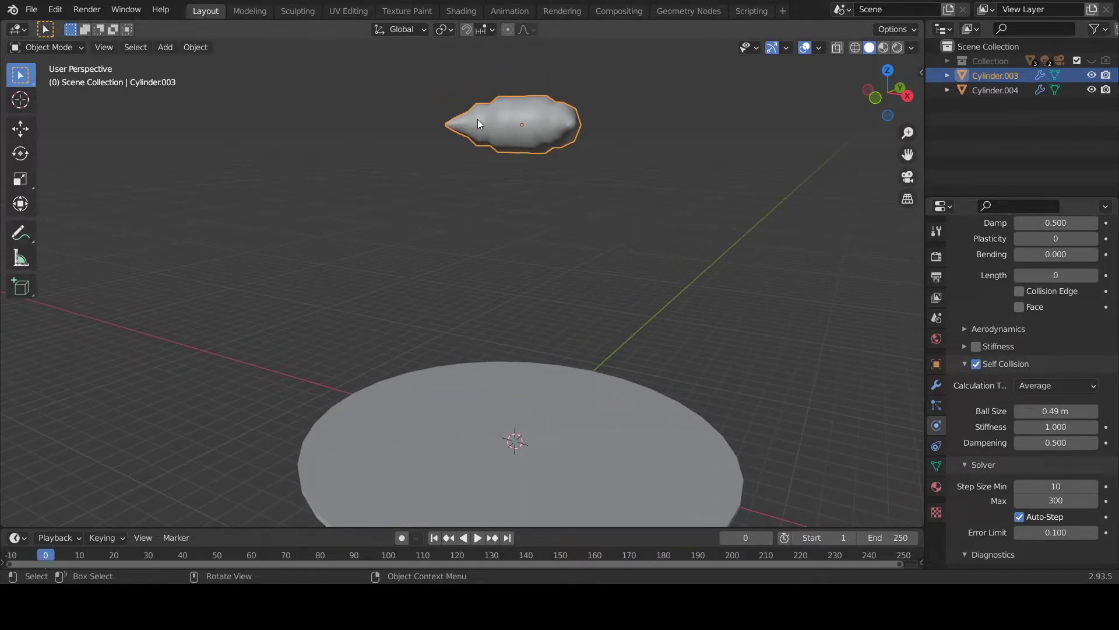
pyautogui.press('Tab')
pyautogui.moveTo(668, 159); pyautogui.dragTo(583, 165, button='middle')
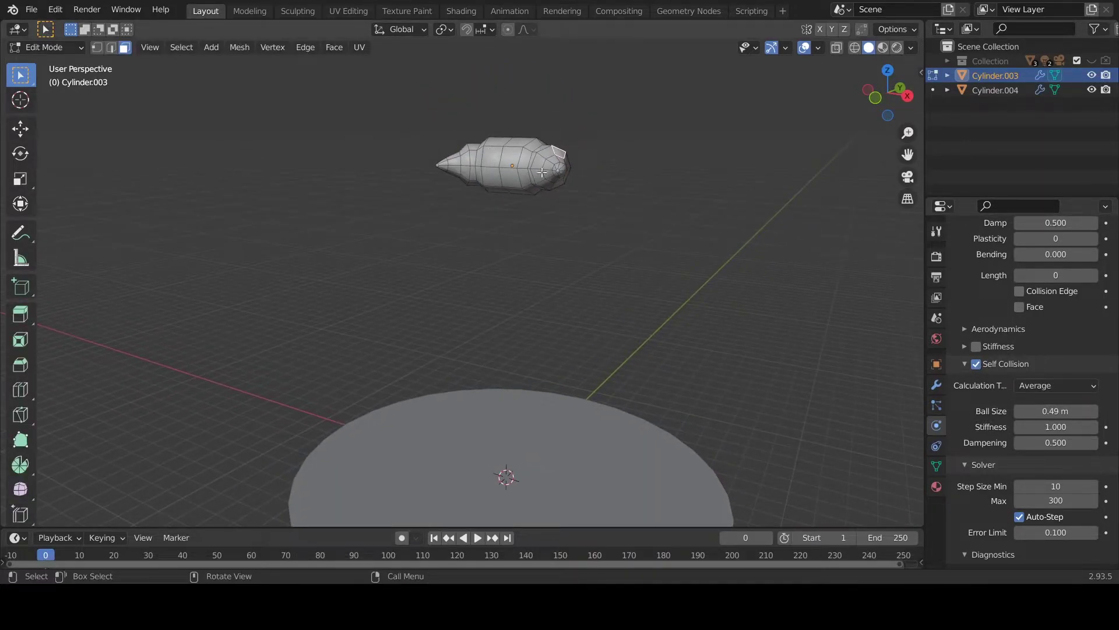
pyautogui.moveTo(495, 187)
pyautogui.mouseDown(button='middle')
pyautogui.moveTo(561, 196)
pyautogui.moveTo(554, 218)
pyautogui.moveTo(374, 153)
pyautogui.moveTo(622, 185)
pyautogui.moveTo(658, 158)
pyautogui.mouseUp(button='middle')
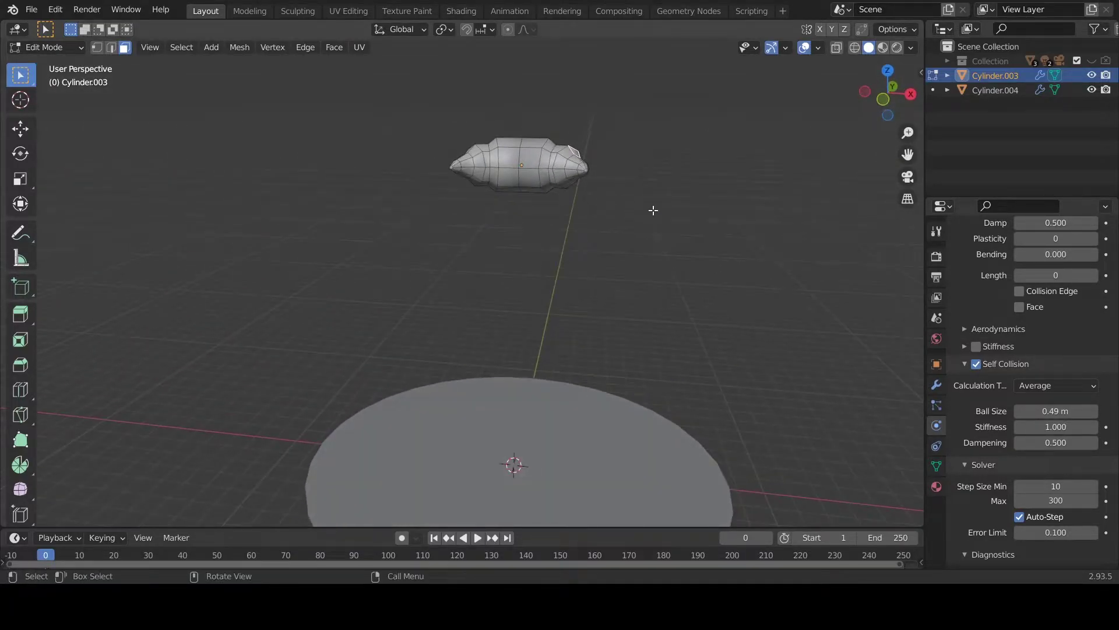
pyautogui.moveTo(653, 211); pyautogui.dragTo(605, 206, button='middle')
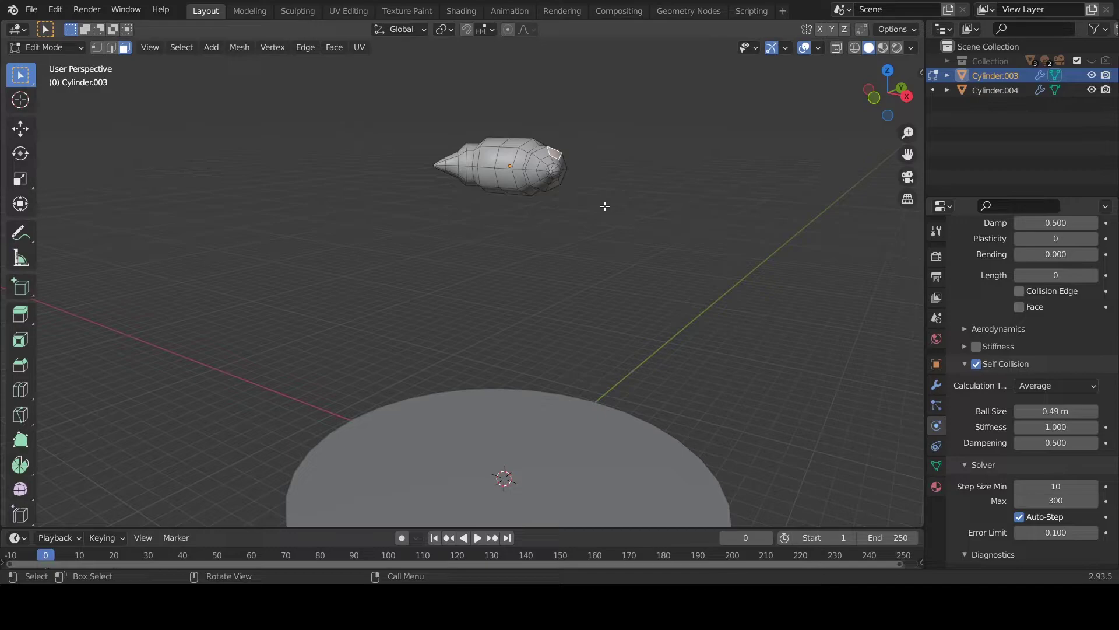
pyautogui.press('Tab')
pyautogui.moveTo(593, 219)
pyautogui.mouseDown(button='middle')
pyautogui.moveTo(590, 229)
pyautogui.moveTo(641, 244)
pyautogui.mouseUp(button='middle')
pyautogui.scroll(-1, 968, 412)
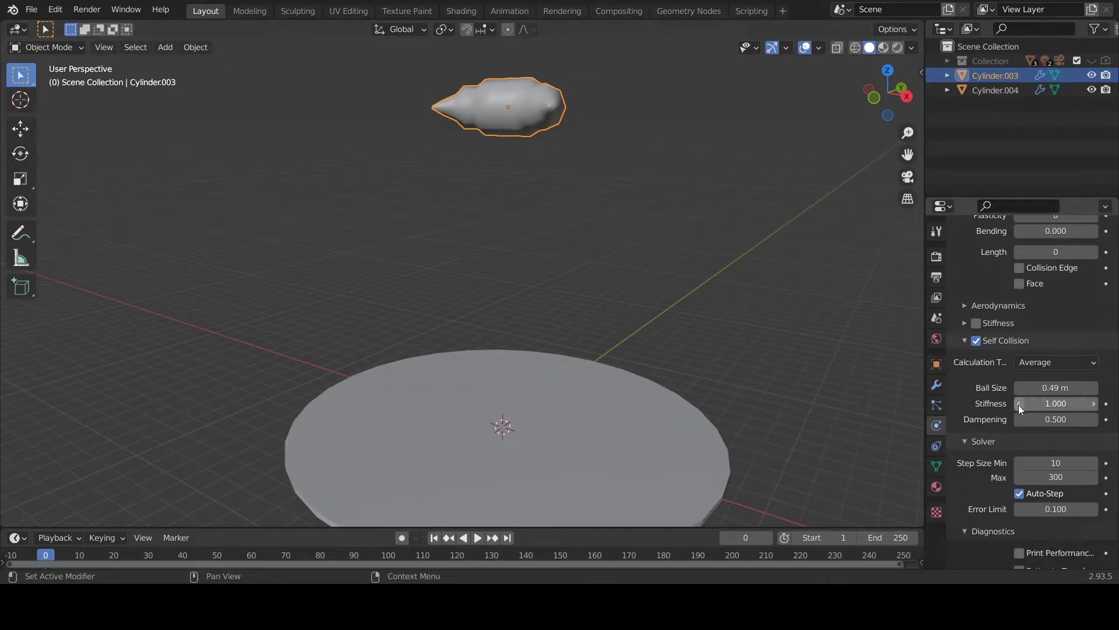
# - Reselect the blob after stray clicks and reframe the view
pyautogui.keyDown('shift'); pyautogui.moveTo(566, 226); pyautogui.dragTo(556, 254, button='middle'); pyautogui.keyUp('shift')
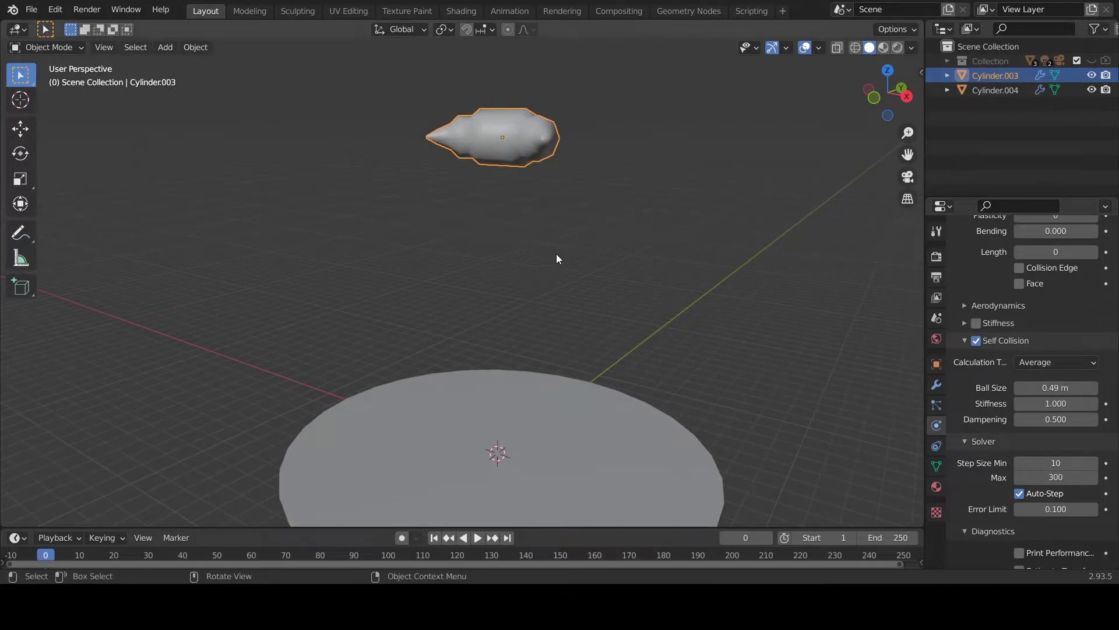
pyautogui.click(617, 154)
pyautogui.click(493, 149)
pyautogui.click(603, 153)
pyautogui.moveTo(604, 152)
pyautogui.mouseDown(button='middle')
pyautogui.moveTo(583, 179)
pyautogui.moveTo(660, 183)
pyautogui.moveTo(590, 182)
pyautogui.mouseUp(button='middle')
pyautogui.hotkey('ctrl', 'z')
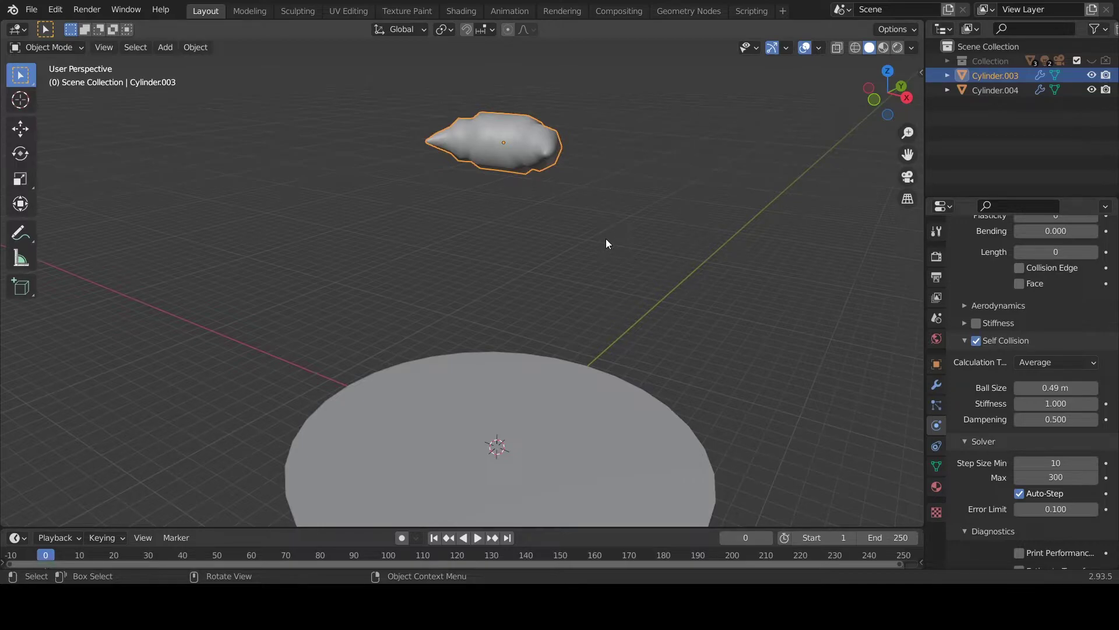
pyautogui.moveTo(606, 239)
pyautogui.keyDown('shift'); pyautogui.mouseDown(button='middle')
pyautogui.moveTo(624, 237)
pyautogui.moveTo(617, 219)
pyautogui.mouseUp(button='middle'); pyautogui.keyUp('shift')
# - Raise the soft body's self-collision Stiffness to 3.100
pyautogui.moveTo(1061, 403); pyautogui.dragTo(1076, 403)
pyautogui.keyDown('shift'); pyautogui.moveTo(660, 243); pyautogui.dragTo(666, 264, button='middle'); pyautogui.keyUp('shift')
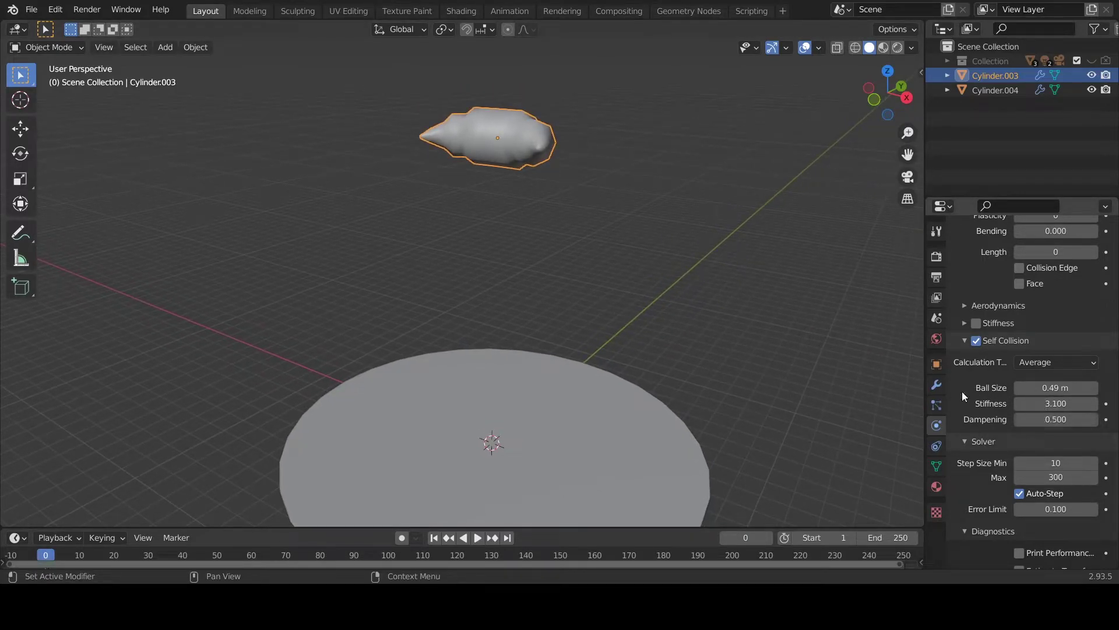
pyautogui.scroll(5, 968, 373)
pyautogui.scroll(3, 1010, 355)
# - Set the soft body's edge Pull and Push to 0.700
pyautogui.click(1090, 349)
pyautogui.write('0.5')
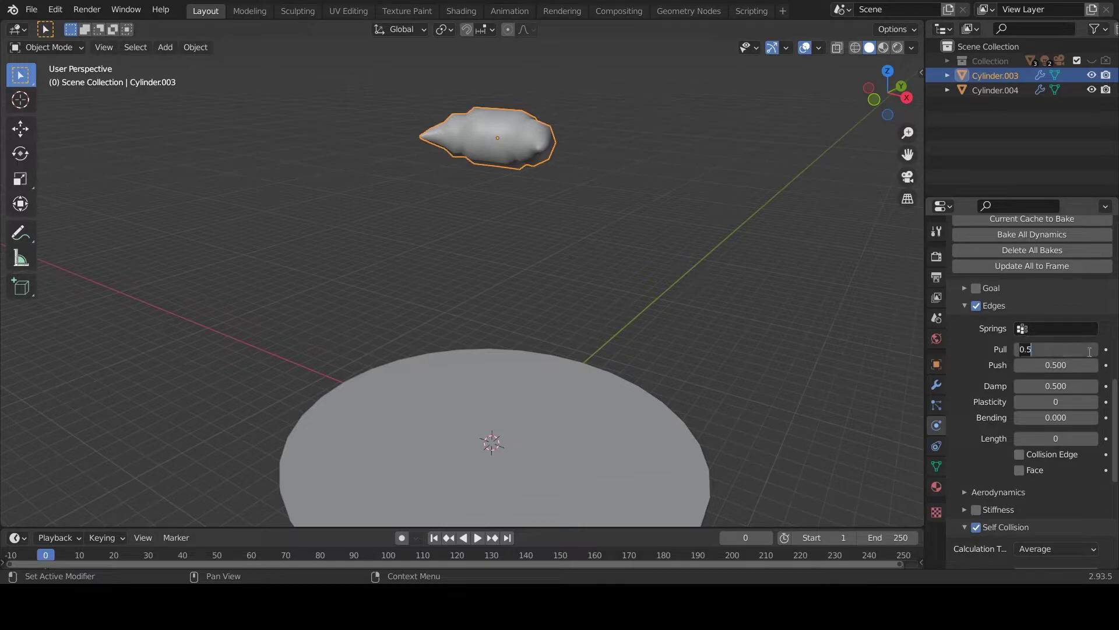
pyautogui.press('Return')
pyautogui.click(1093, 349)
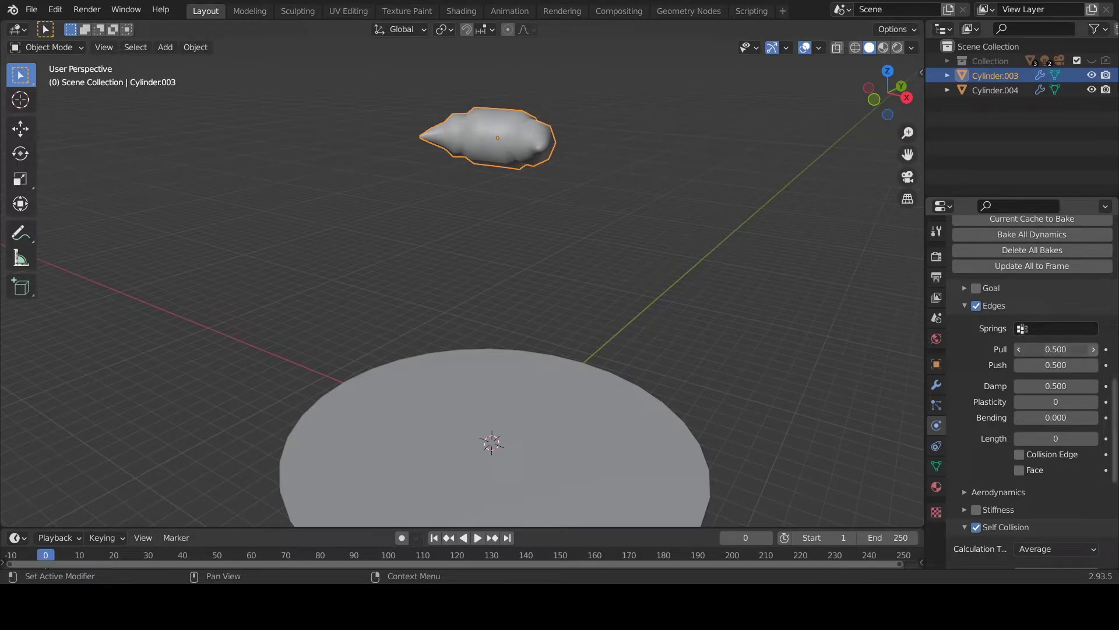
pyautogui.click(1094, 364)
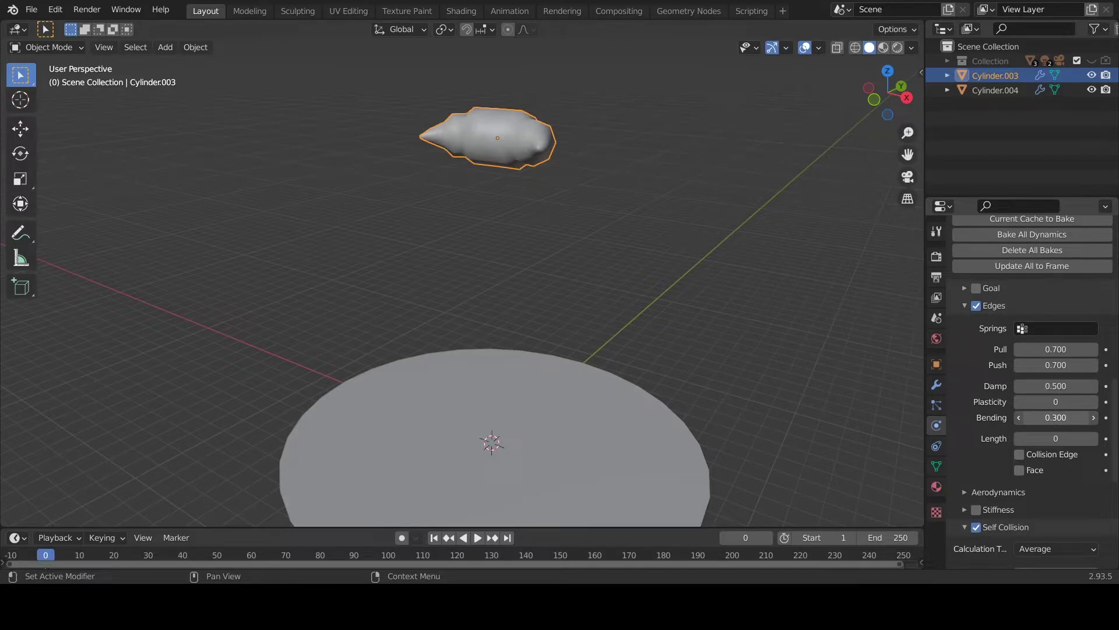
pyautogui.click(709, 292)
pyautogui.moveTo(709, 292)
pyautogui.mouseDown(button='middle')
pyautogui.moveTo(652, 217)
pyautogui.moveTo(650, 280)
pyautogui.mouseUp(button='middle')
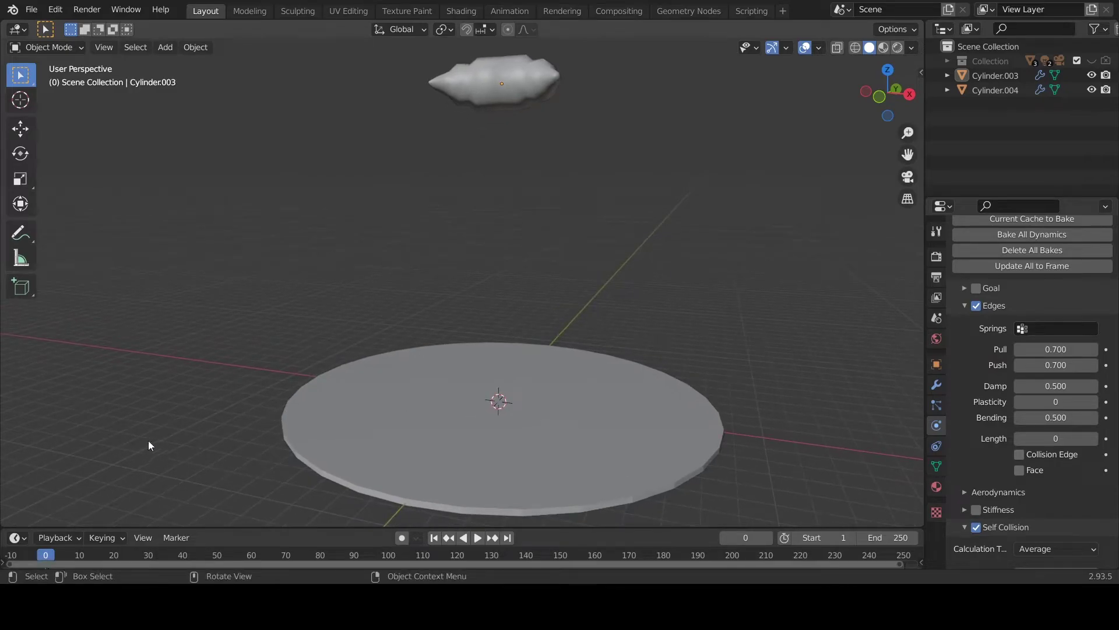
# - Play the simulation and rewind once to rewatch the blob settle on the disc
pyautogui.press('space')
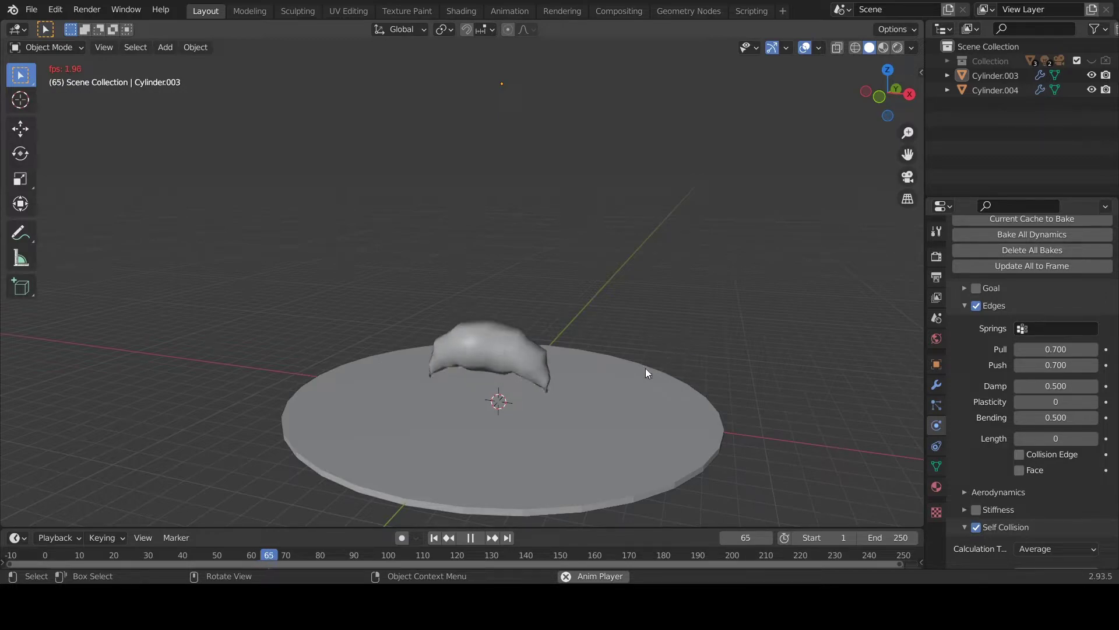
pyautogui.press('space')
pyautogui.moveTo(207, 553); pyautogui.dragTo(130, 558)
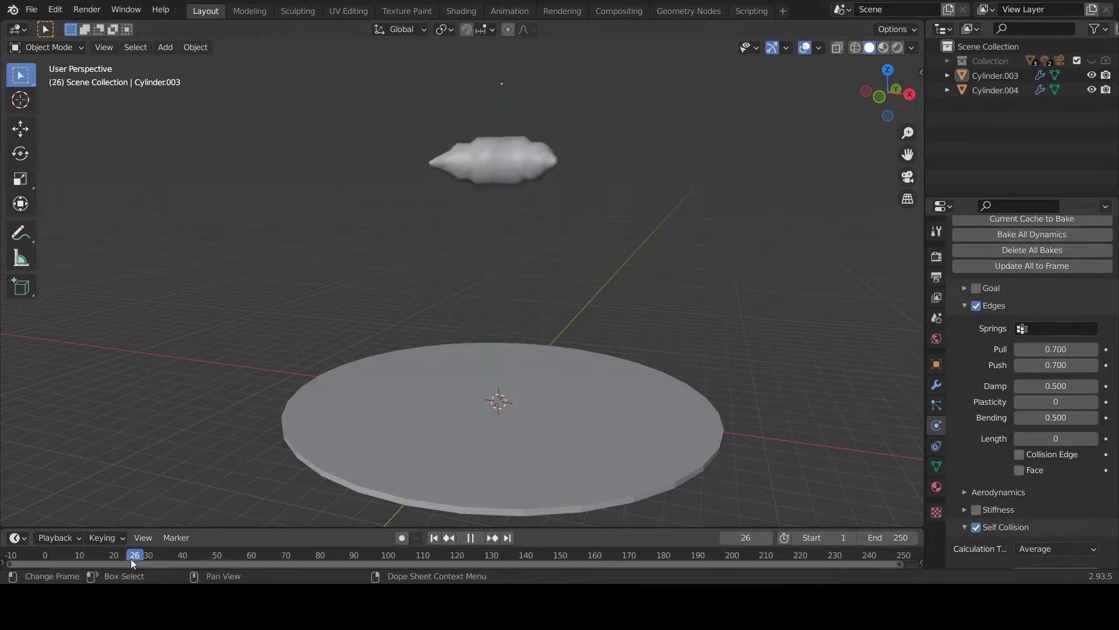
pyautogui.press('space')
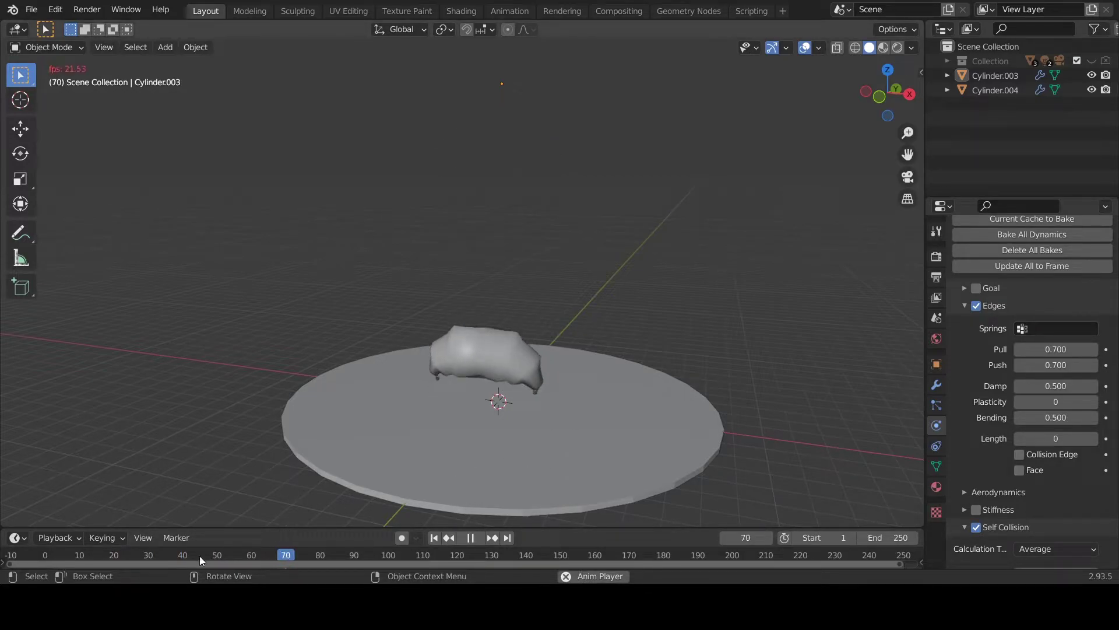
pyautogui.moveTo(199, 555); pyautogui.dragTo(186, 557)
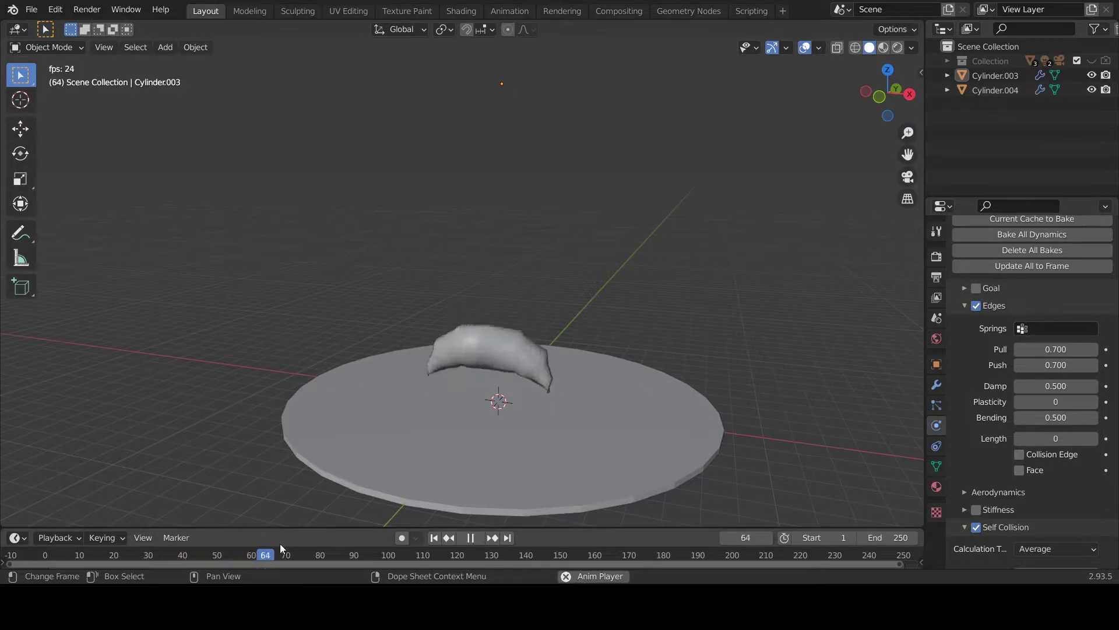
pyautogui.press('space')
# - Raise self-collision Dampening to 1.000 and return to the start frame
pyautogui.scroll(-5, 983, 418)
pyautogui.scroll(-5, 983, 419)
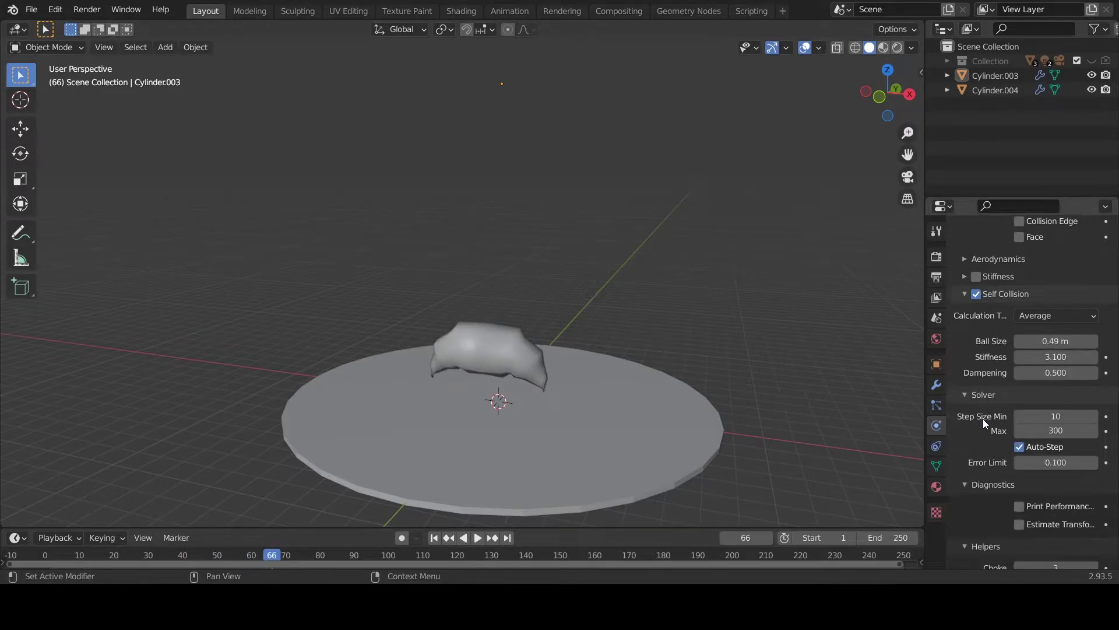
pyautogui.scroll(-2, 987, 421)
pyautogui.scroll(3, 980, 414)
pyautogui.scroll(1, 975, 409)
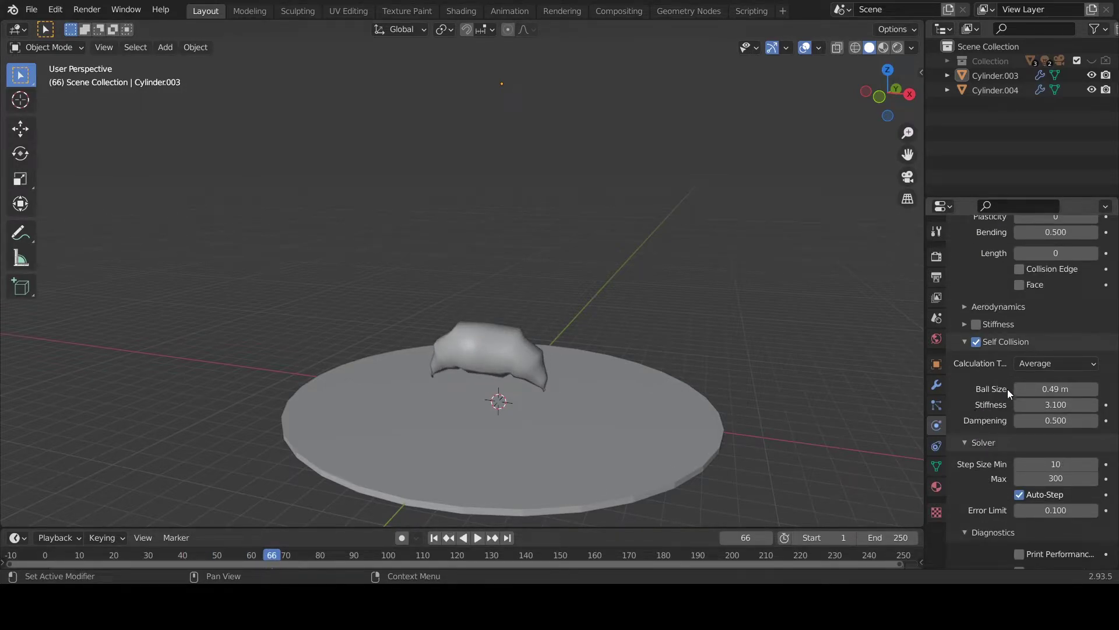
pyautogui.moveTo(835, 372); pyautogui.dragTo(719, 362, button='middle')
pyautogui.moveTo(1044, 420); pyautogui.dragTo(1066, 420)
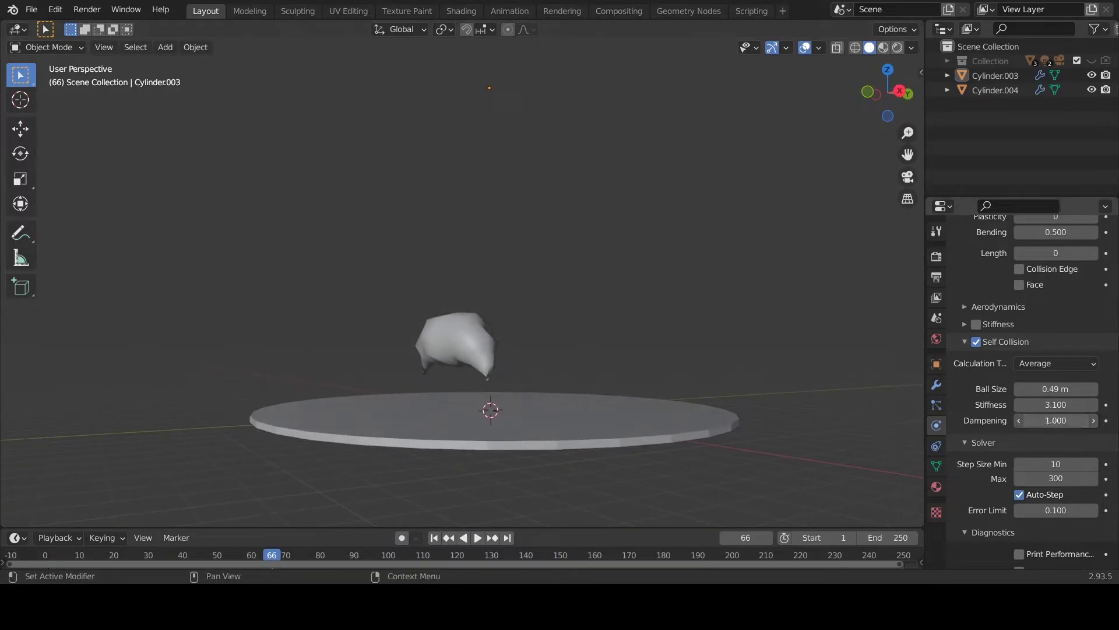
pyautogui.click(45, 555)
# - Turn on the blob's edge Stiffness and lower Bending to 0.200
pyautogui.click(303, 408)
pyautogui.moveTo(469, 250)
pyautogui.mouseDown(button='middle')
pyautogui.moveTo(586, 253)
pyautogui.moveTo(611, 290)
pyautogui.mouseUp(button='middle')
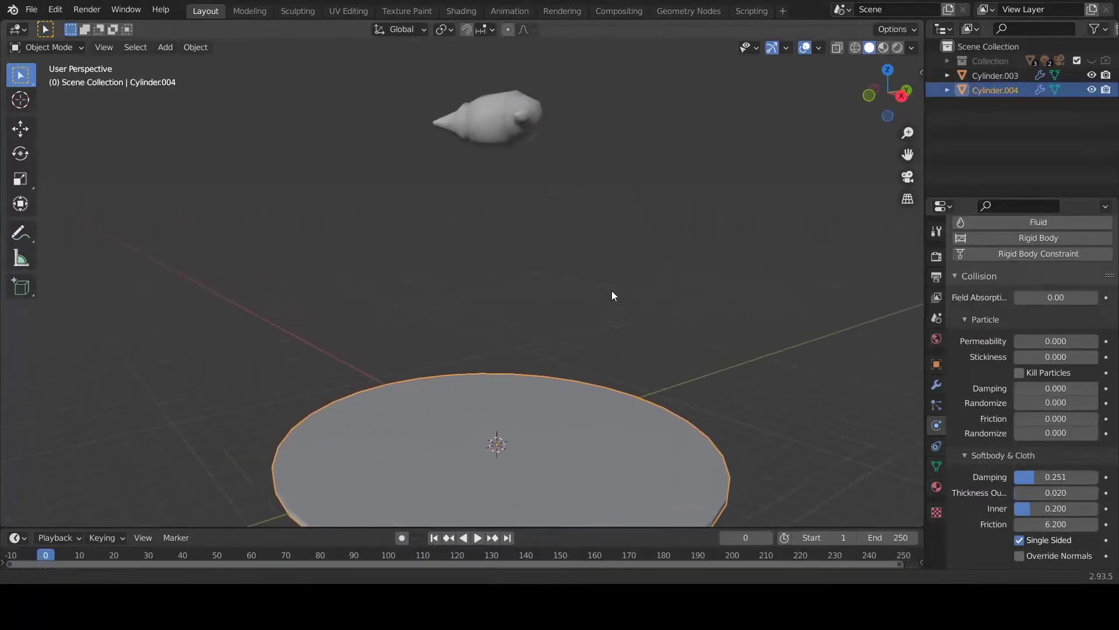
pyautogui.click(508, 116)
pyautogui.scroll(-2, 995, 404)
pyautogui.scroll(-2, 972, 385)
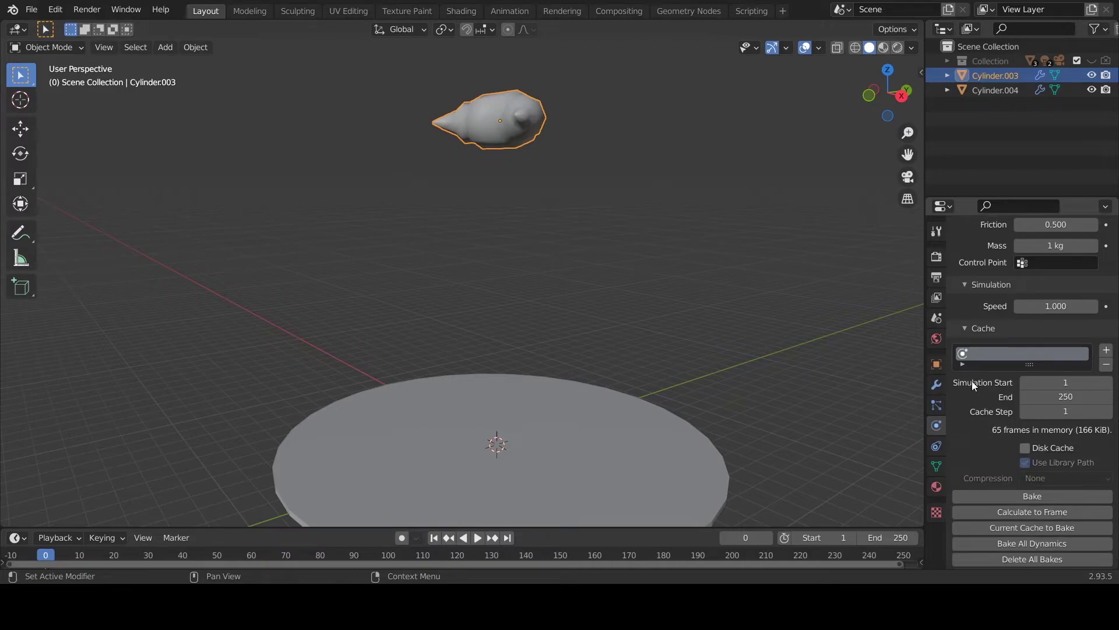
pyautogui.scroll(-2, 977, 373)
pyautogui.click(961, 275)
pyautogui.scroll(-4, 984, 362)
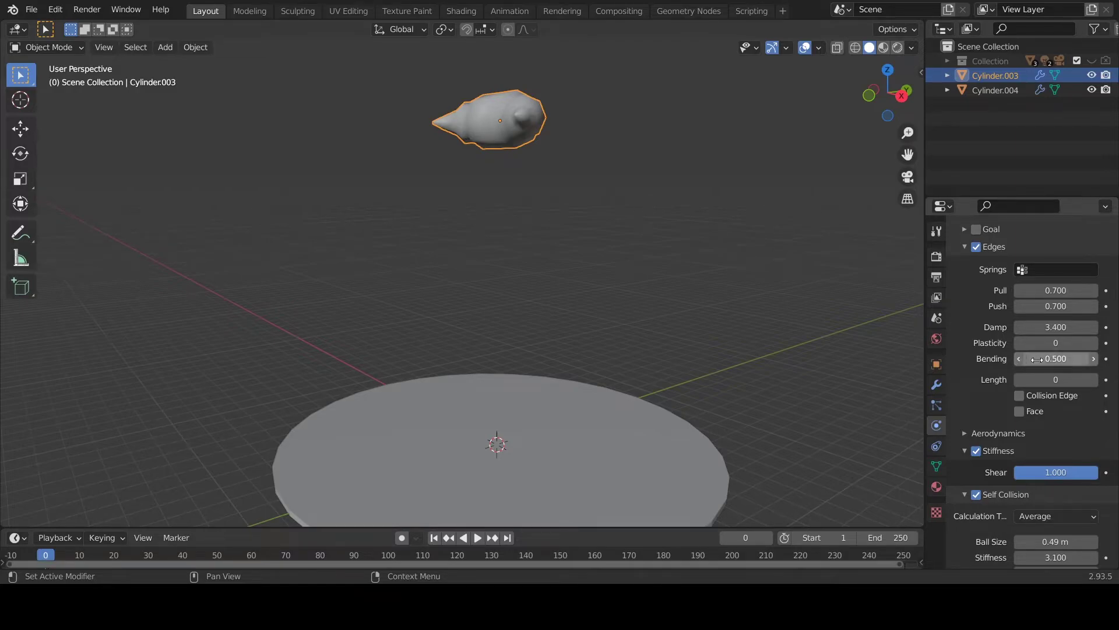
pyautogui.moveTo(591, 277); pyautogui.dragTo(618, 274, button='middle')
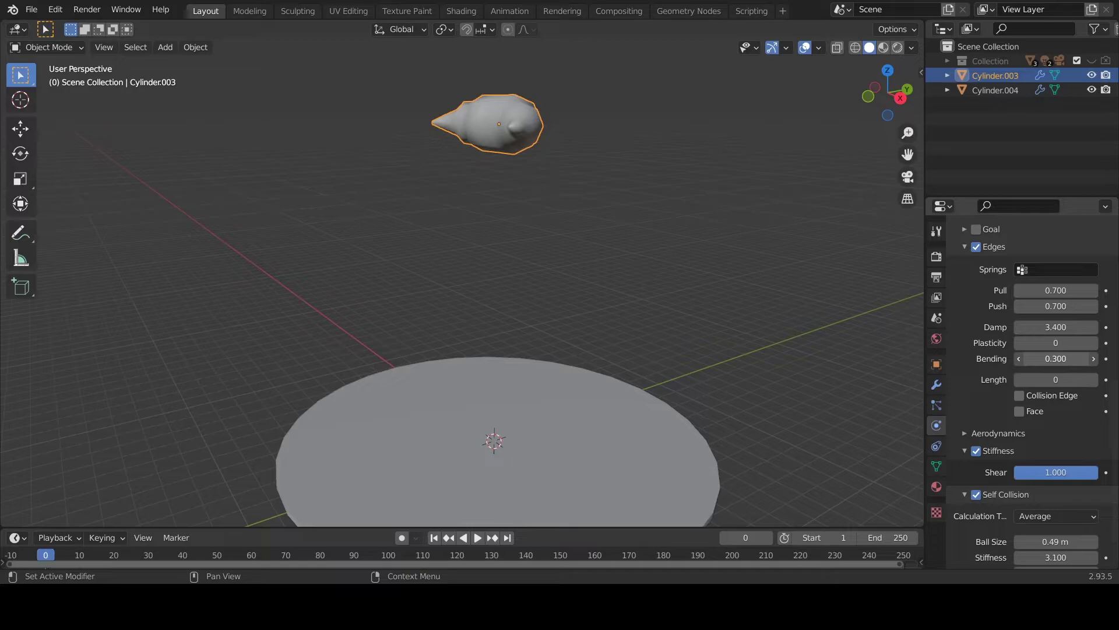
pyautogui.click(1019, 358)
# - Replay the fall with the new settings, then rewind to frame 0
pyautogui.press('space')
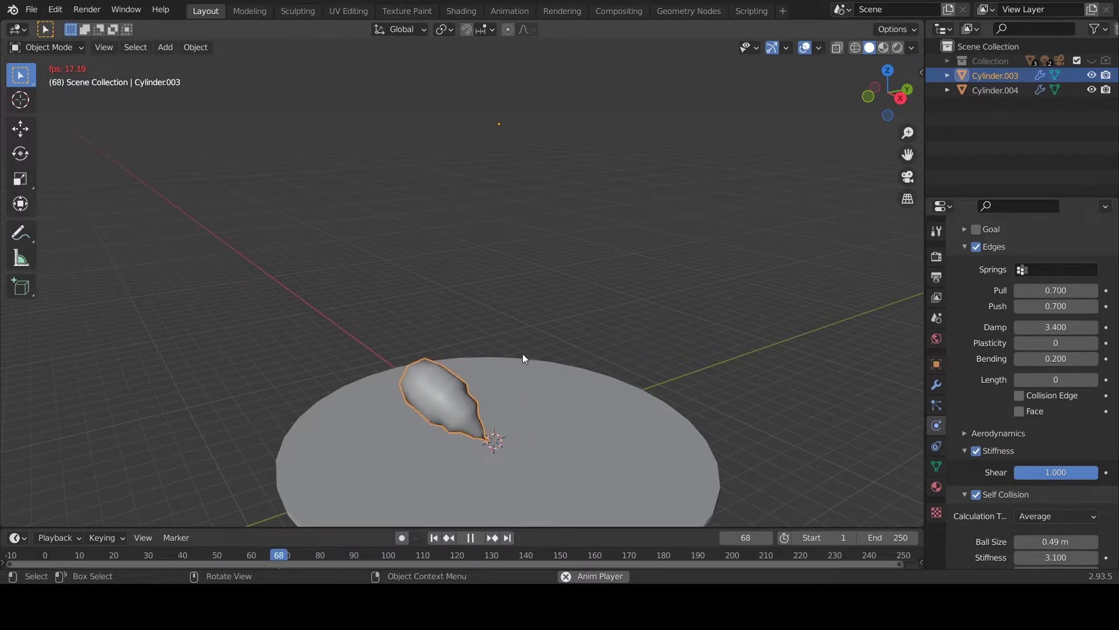
pyautogui.moveTo(274, 555); pyautogui.dragTo(82, 556)
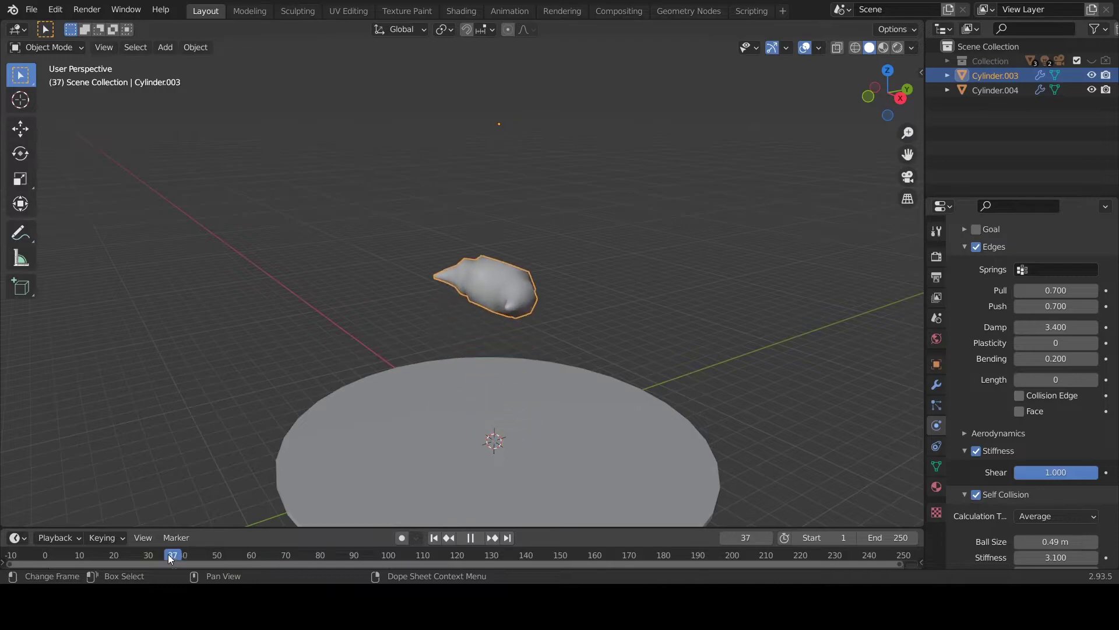
pyautogui.press('Escape')
pyautogui.moveTo(520, 197); pyautogui.dragTo(547, 239, button='middle')
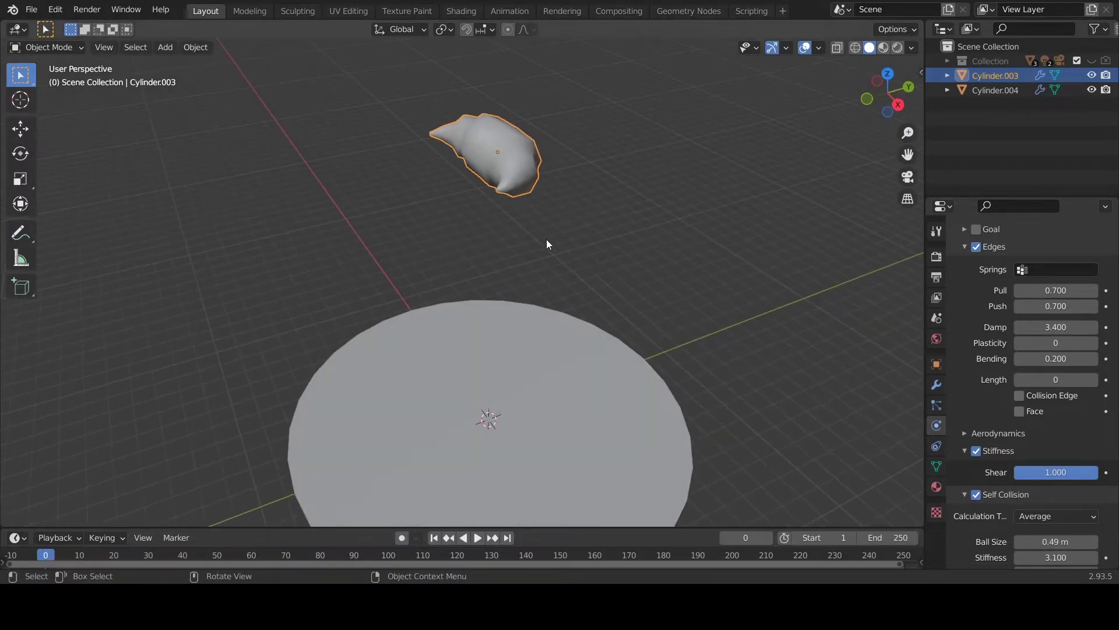
# - Duplicate the blob, raise the copy along Z, and rotate it 52.2° about Z
pyautogui.click(611, 191)
pyautogui.click(508, 159)
pyautogui.hotkey('shift', 'd')
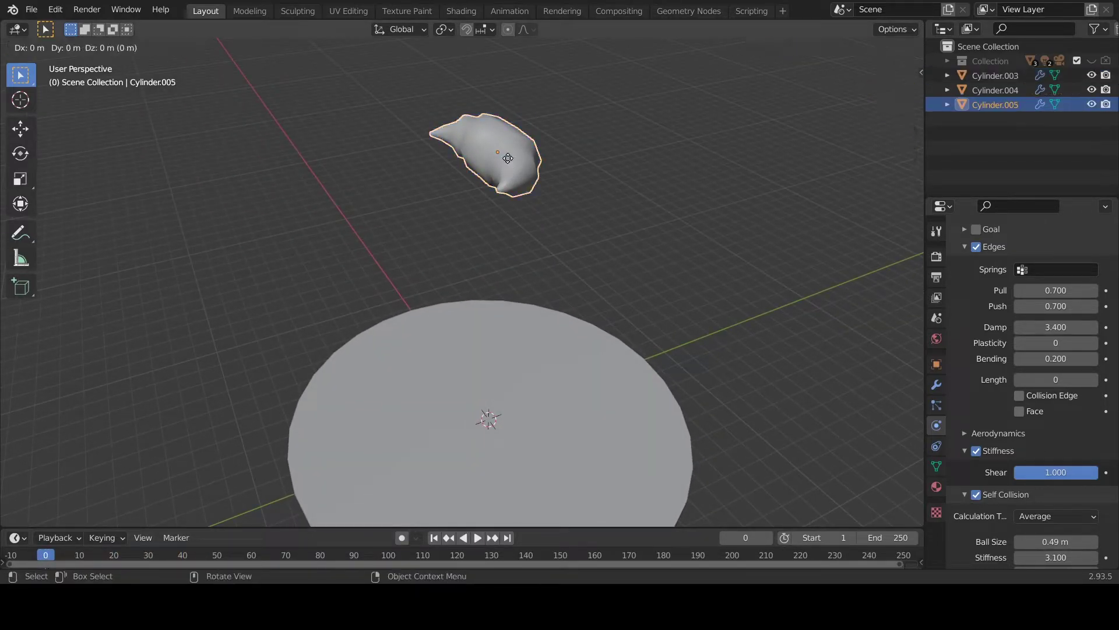
pyautogui.press('z')
pyautogui.click(515, 78)
pyautogui.press('r')
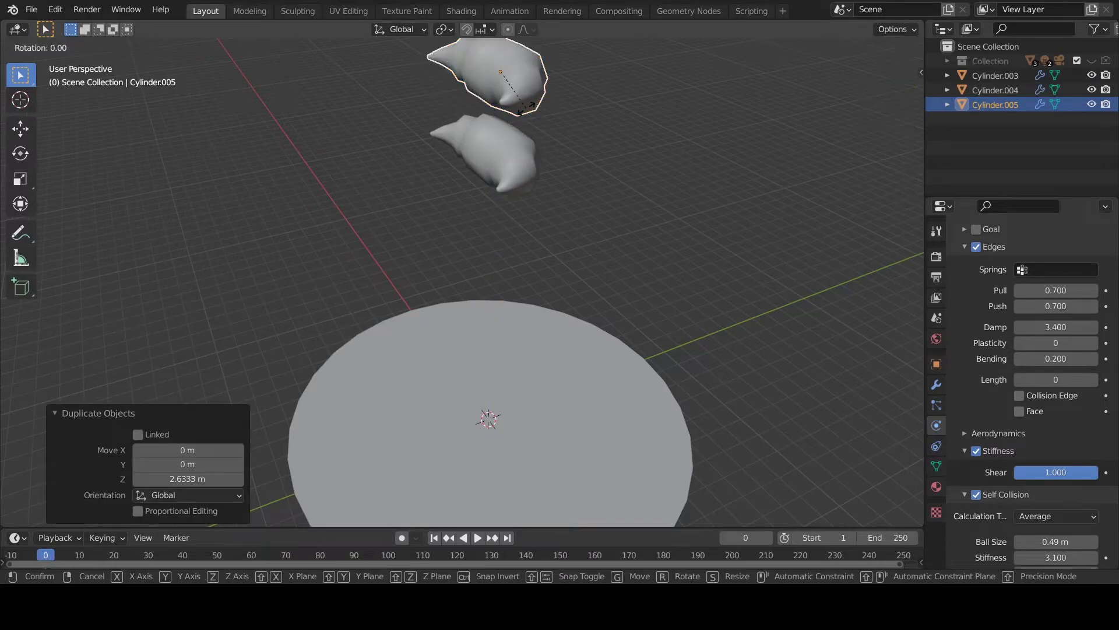
pyautogui.press('z')
pyautogui.click(671, 95)
# - Play the two blobs falling from a lower view, rewind to frame 0, and select the lower blob
pyautogui.moveTo(692, 93)
pyautogui.mouseDown(button='middle')
pyautogui.moveTo(709, 123)
pyautogui.moveTo(651, 163)
pyautogui.mouseUp(button='middle')
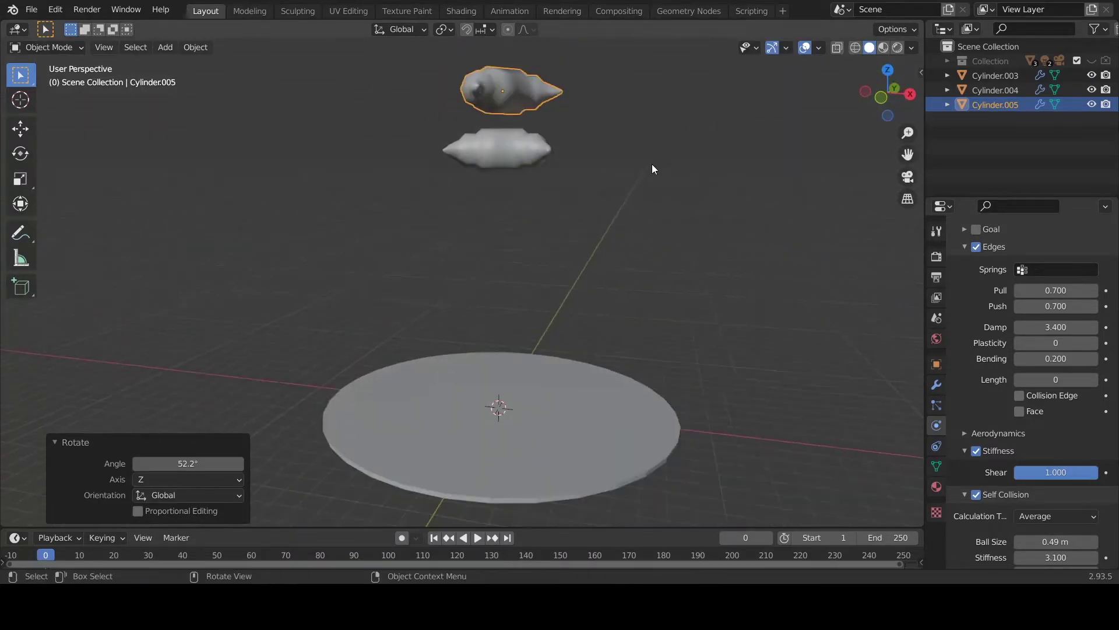
pyautogui.press('space')
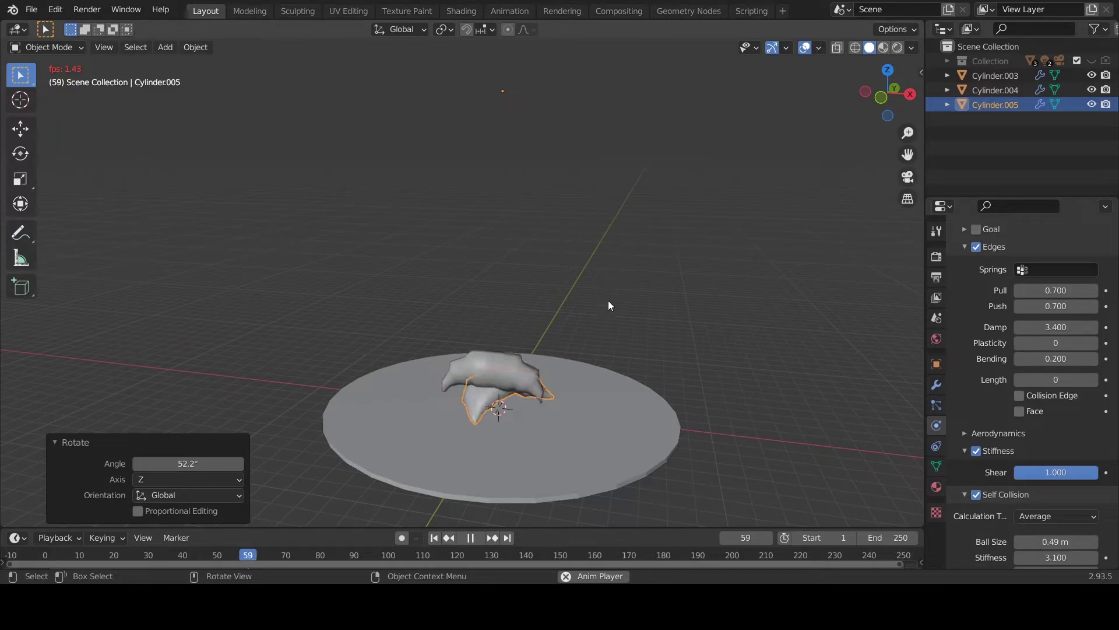
pyautogui.moveTo(225, 558); pyautogui.dragTo(26, 559)
pyautogui.click(503, 147)
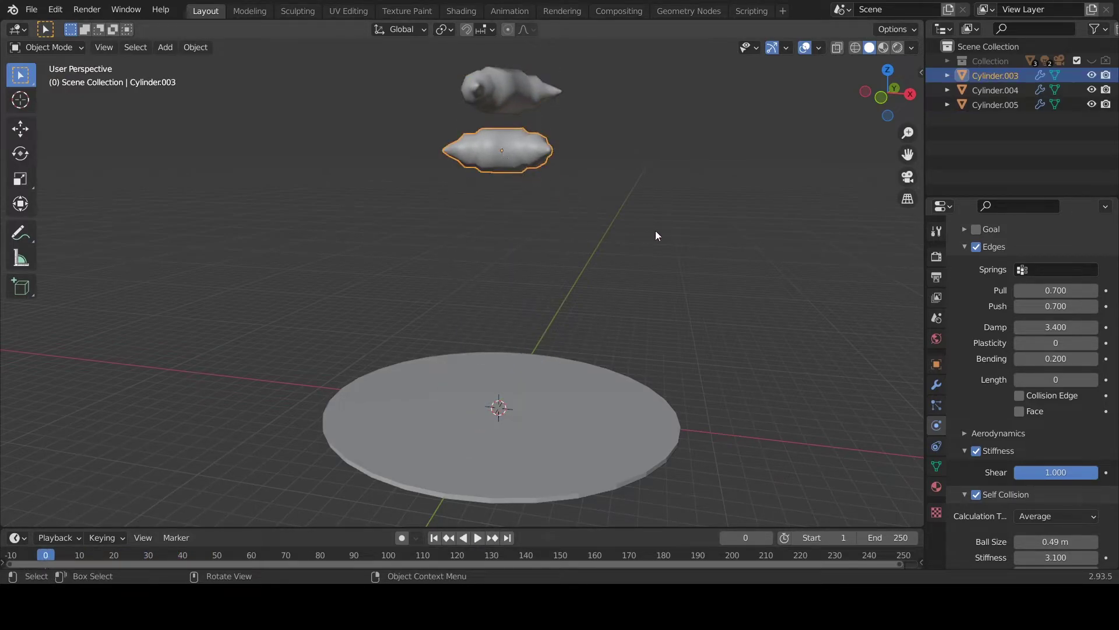
# - Add Collision physics to the lower blob alongside its soft body
pyautogui.click(935, 403)
pyautogui.click(936, 384)
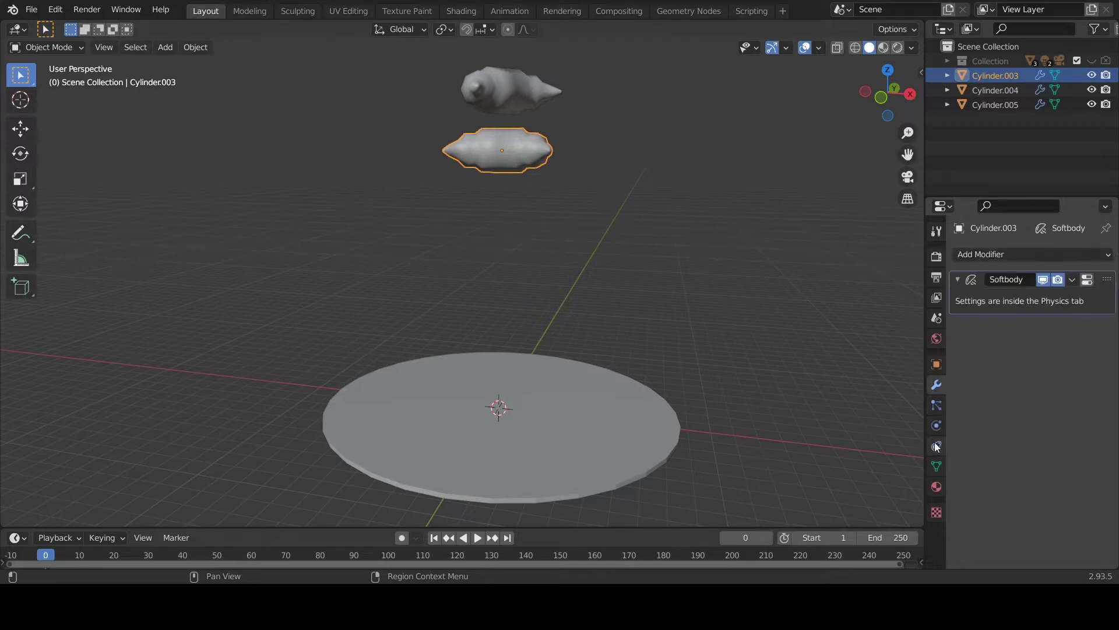
pyautogui.click(936, 444)
pyautogui.click(936, 425)
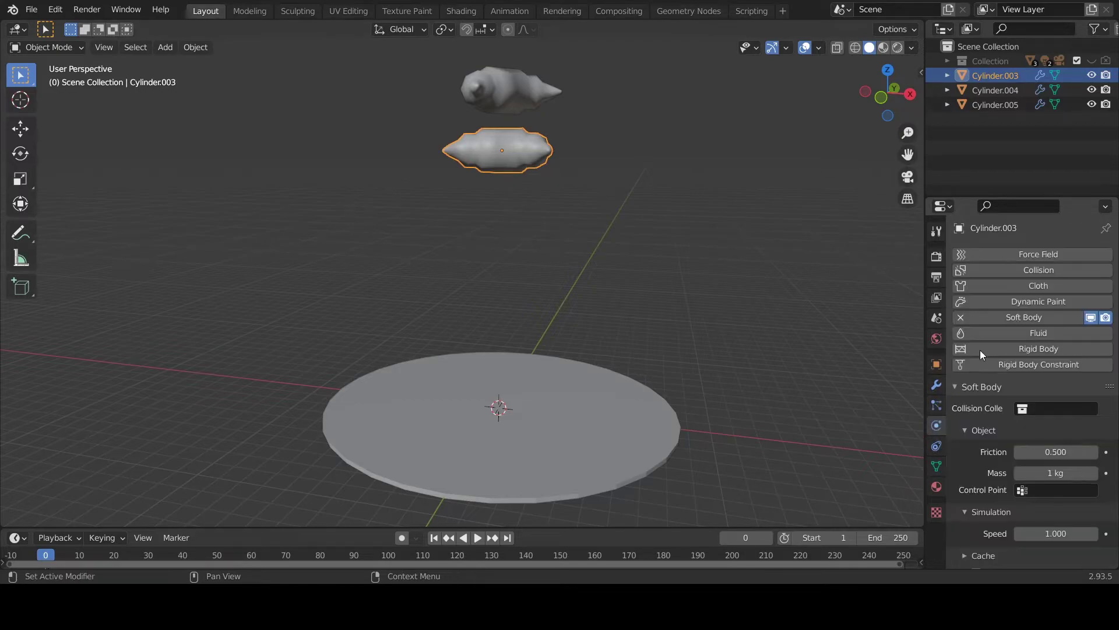
pyautogui.click(675, 275)
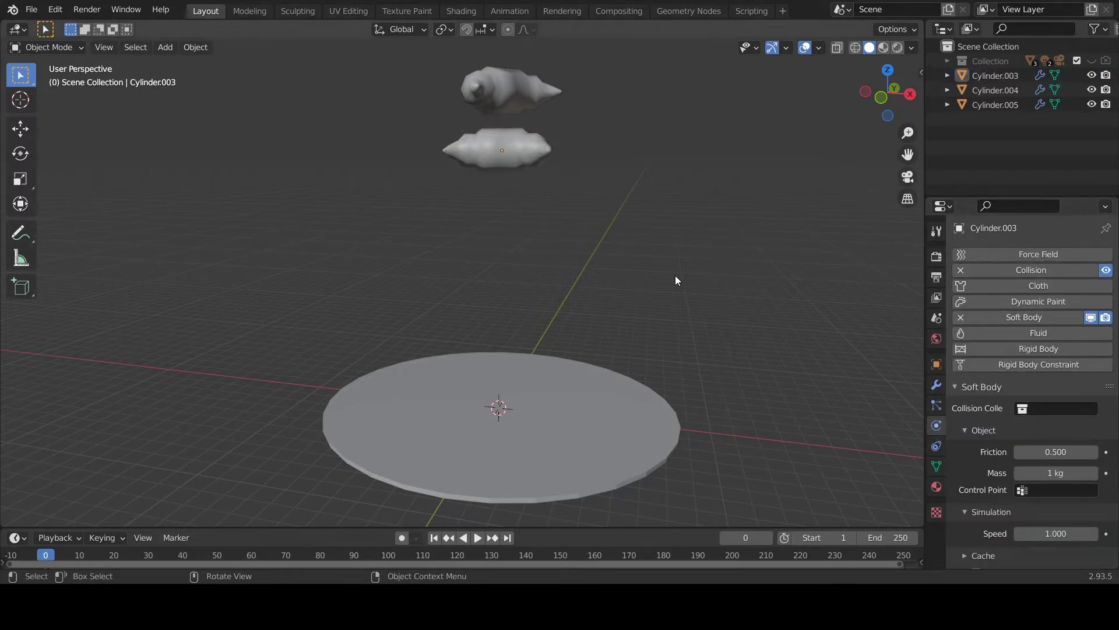
# - Briefly play the simulation, then save honhonhon.blend
pyautogui.press('space')
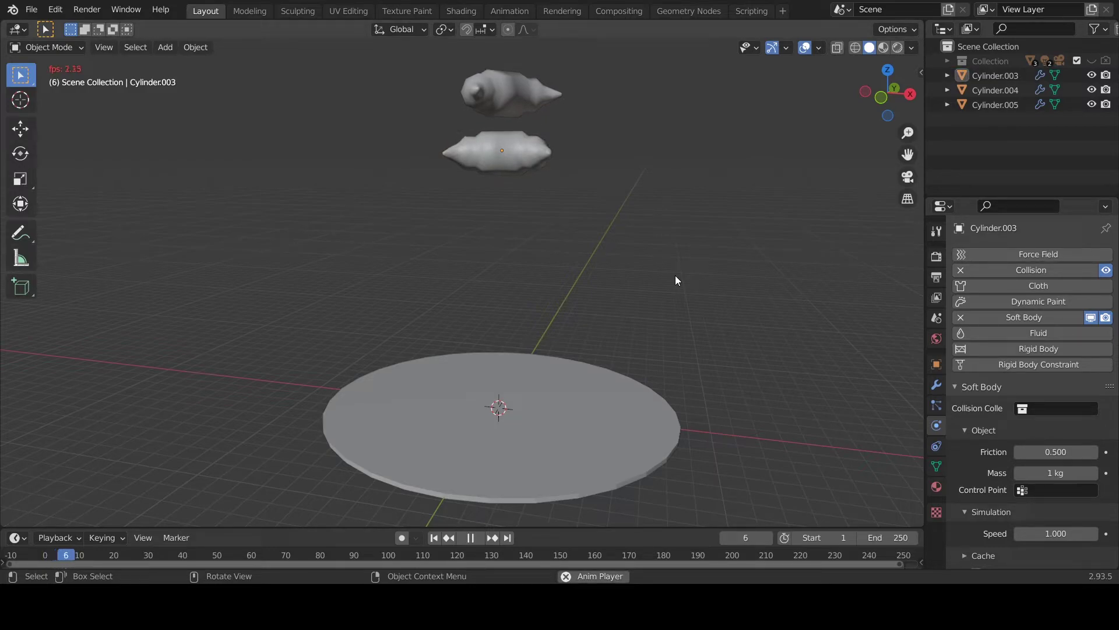
pyautogui.press('space')
pyautogui.hotkey('ctrl', 's')
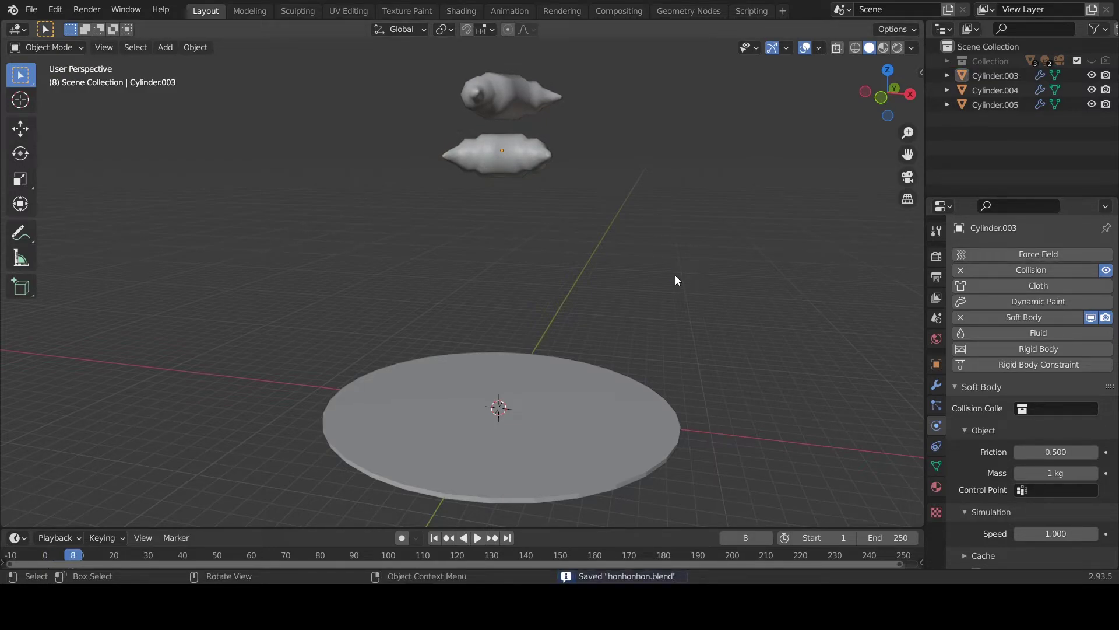
# - Play the blobs stacking on the disc, then stop and scrub back to frame 68
pyautogui.press('space')
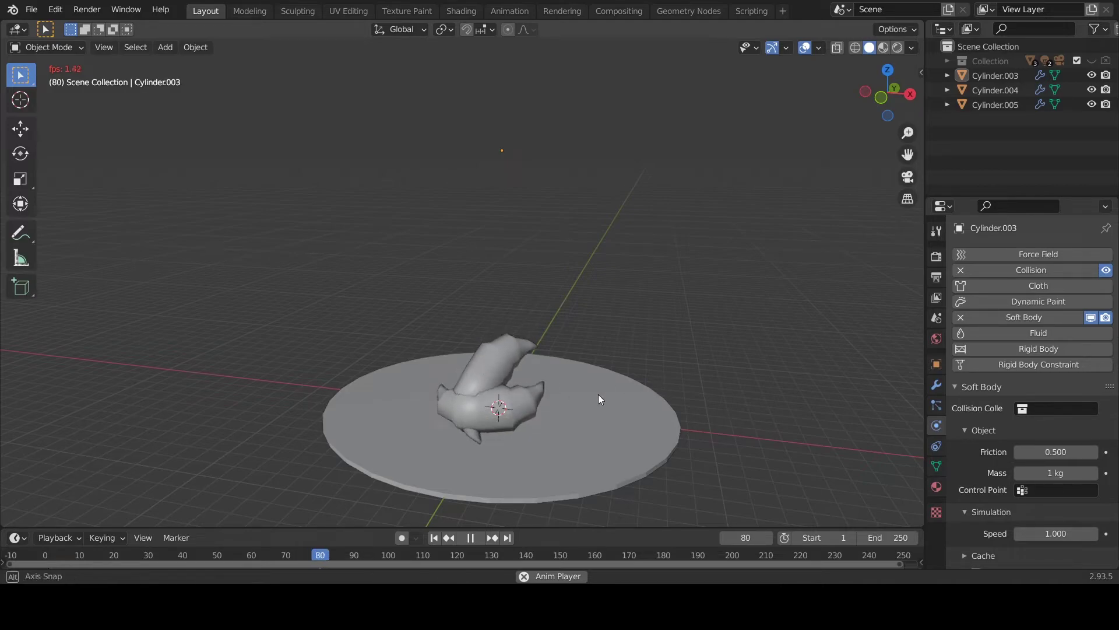
pyautogui.press('KP_6')
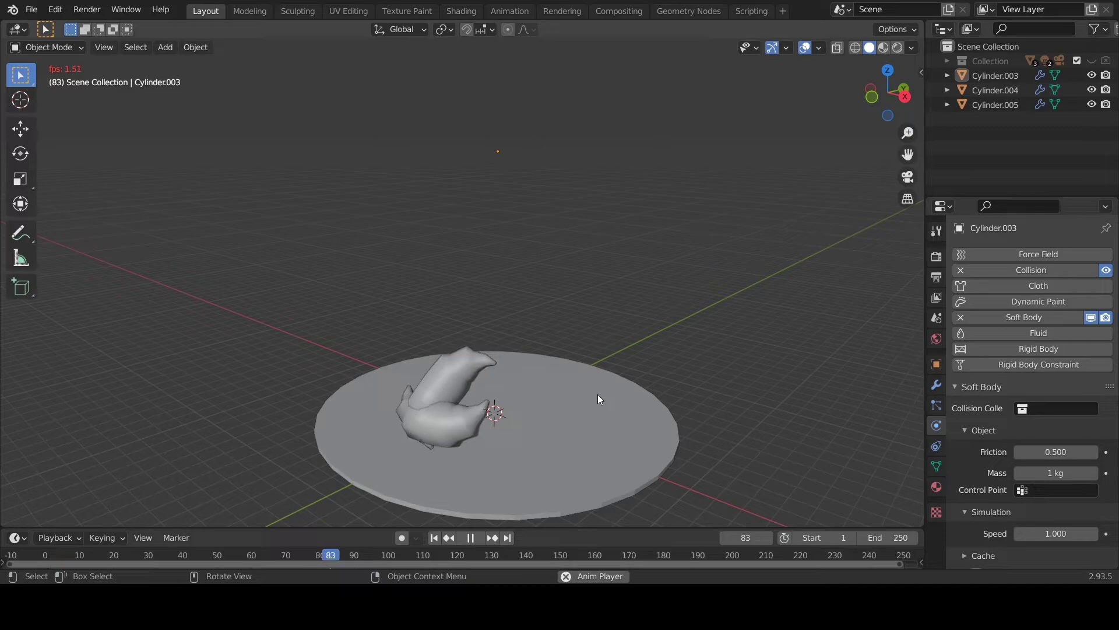
pyautogui.press('space')
pyautogui.moveTo(337, 557); pyautogui.dragTo(280, 557)
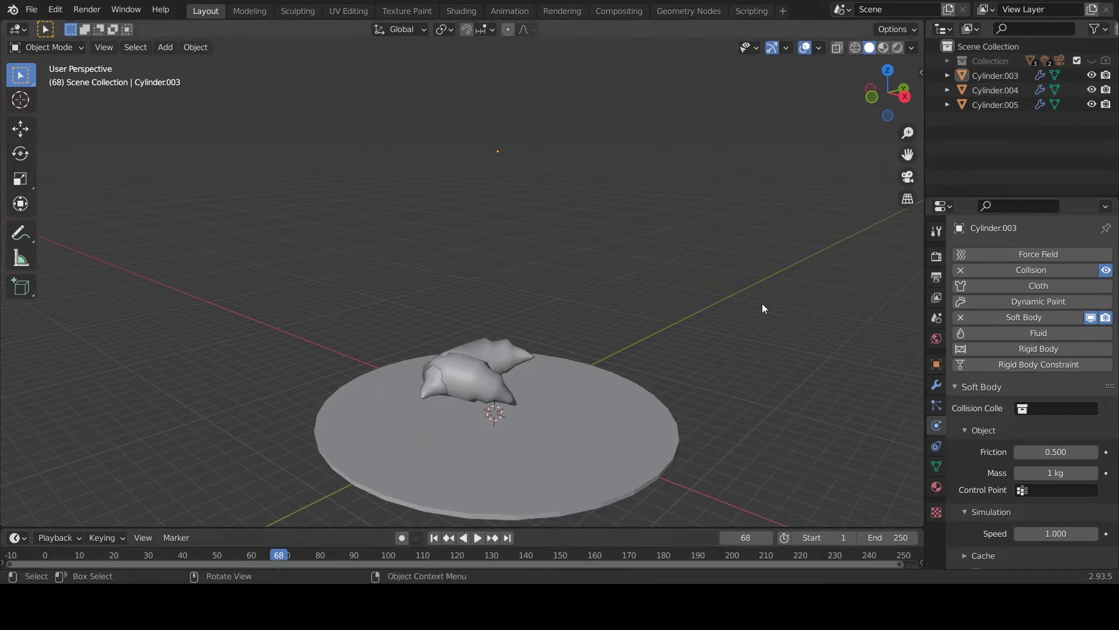
# - Hide Cylinder.003–.005, show Collection with lights and platform, and play the drop from the start
pyautogui.click(1093, 91)
pyautogui.click(1092, 60)
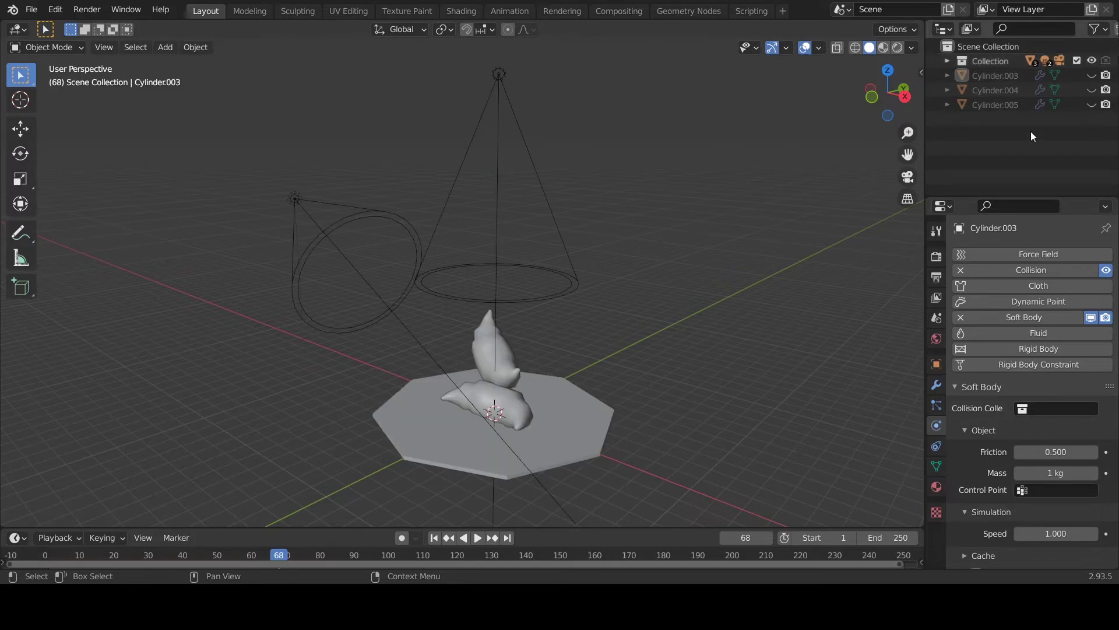
pyautogui.moveTo(589, 344); pyautogui.dragTo(547, 372, button='middle')
pyautogui.click(54, 557)
pyautogui.press('space')
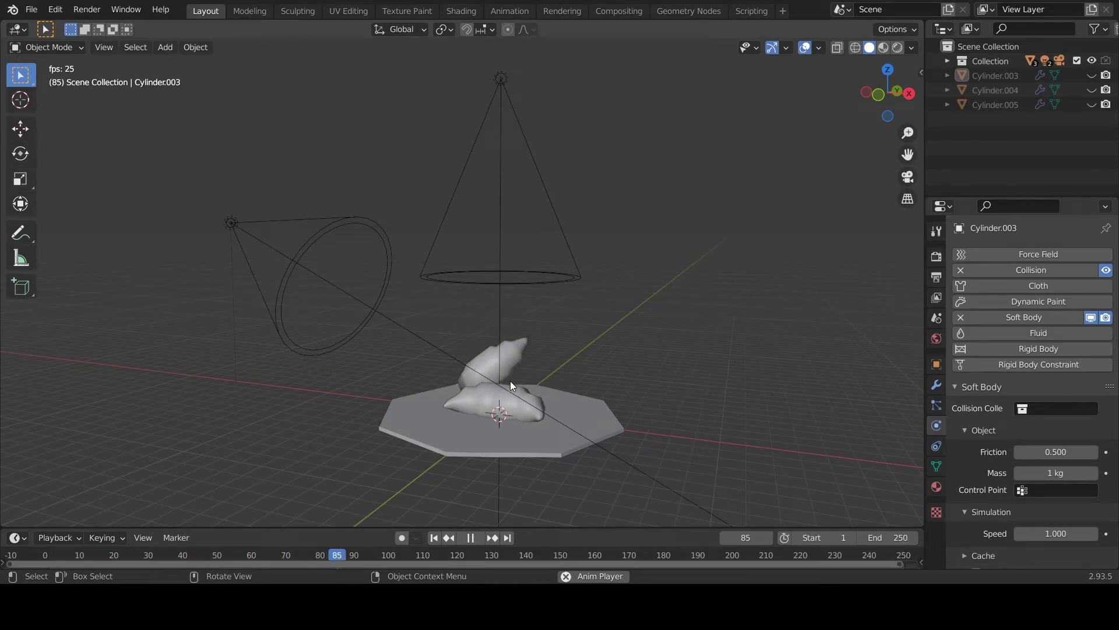
pyautogui.press('space')
# - Replay the fall from frame 1, pausing at frames 68 and 71, then scrub to frame 151
pyautogui.moveTo(481, 383); pyautogui.dragTo(612, 373, button='middle')
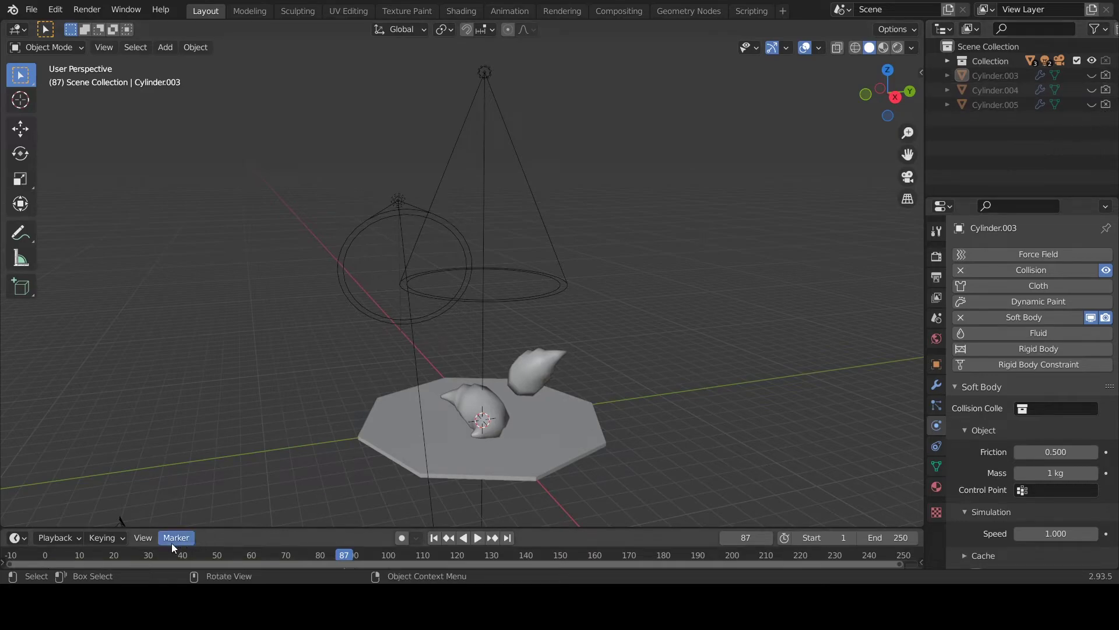
pyautogui.keyDown('ctrl'); pyautogui.scroll(-2, 51, 559); pyautogui.keyUp('ctrl')
pyautogui.hotkey('shift', 'Left')
pyautogui.press('space')
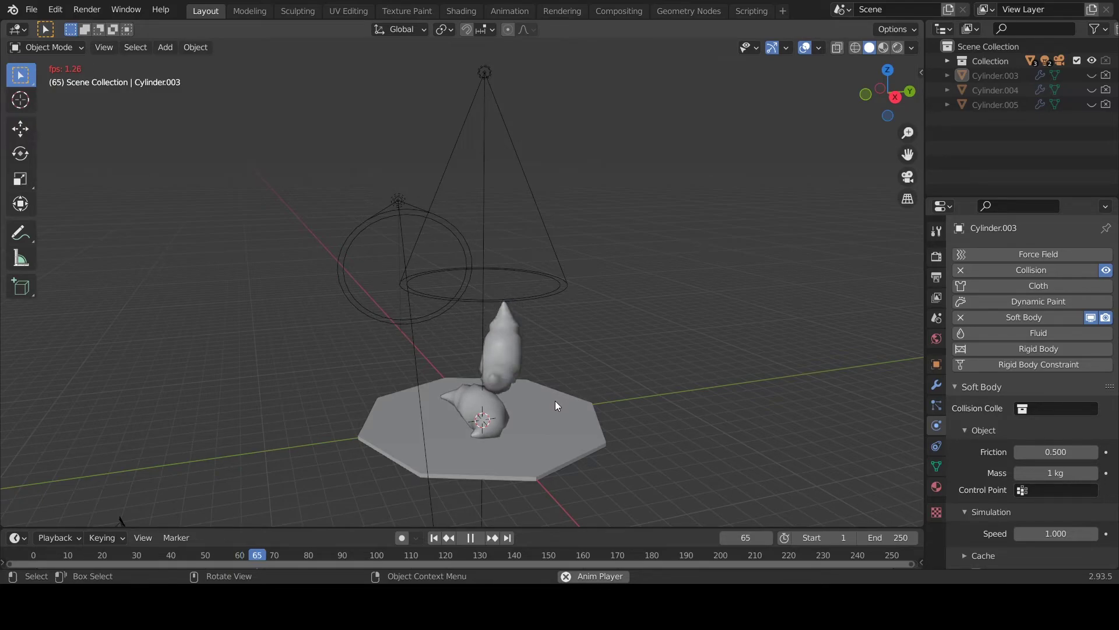
pyautogui.press('space')
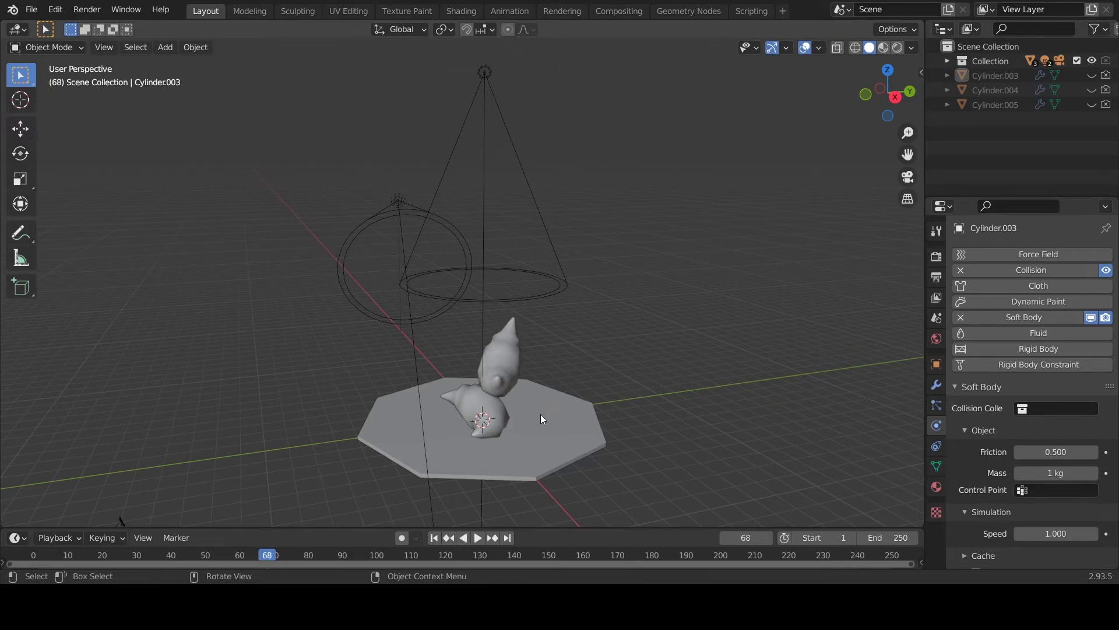
pyautogui.press('space')
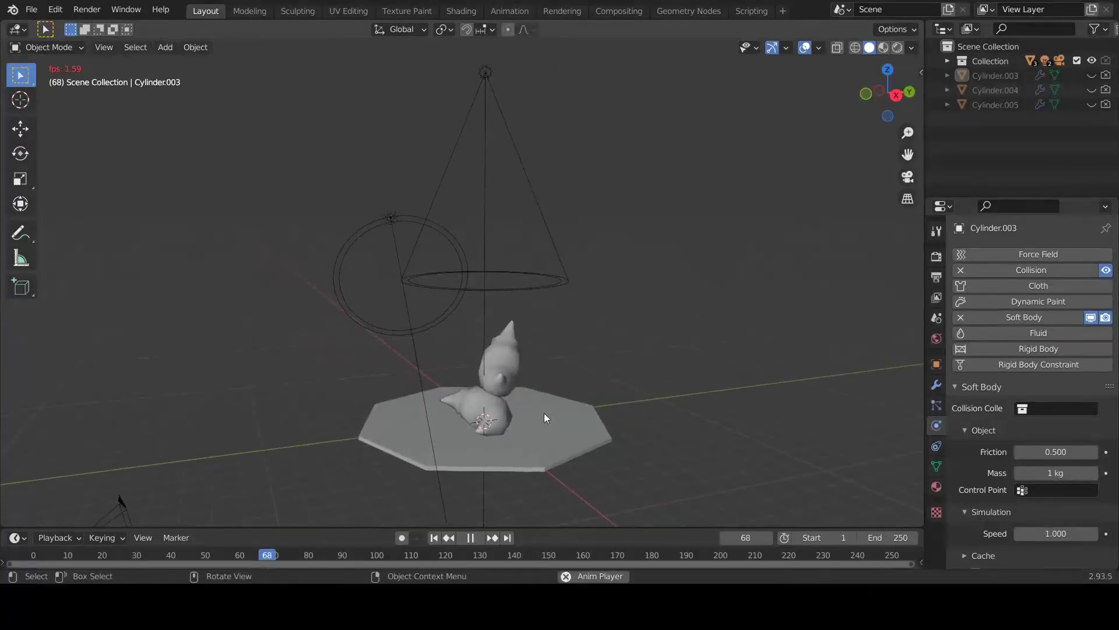
pyautogui.press('space')
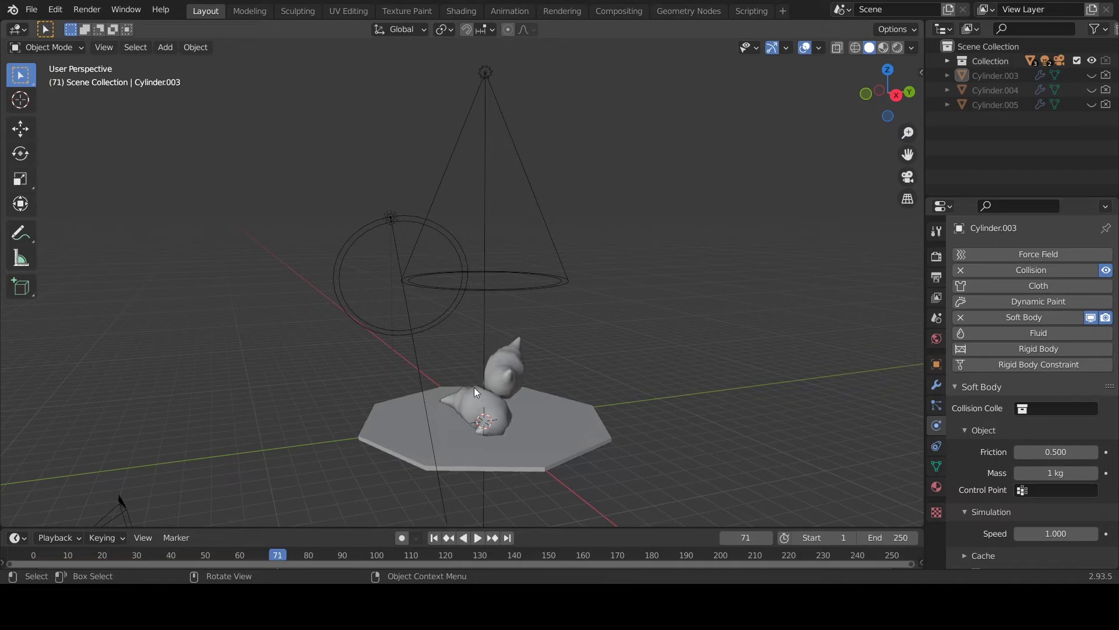
pyautogui.press('space')
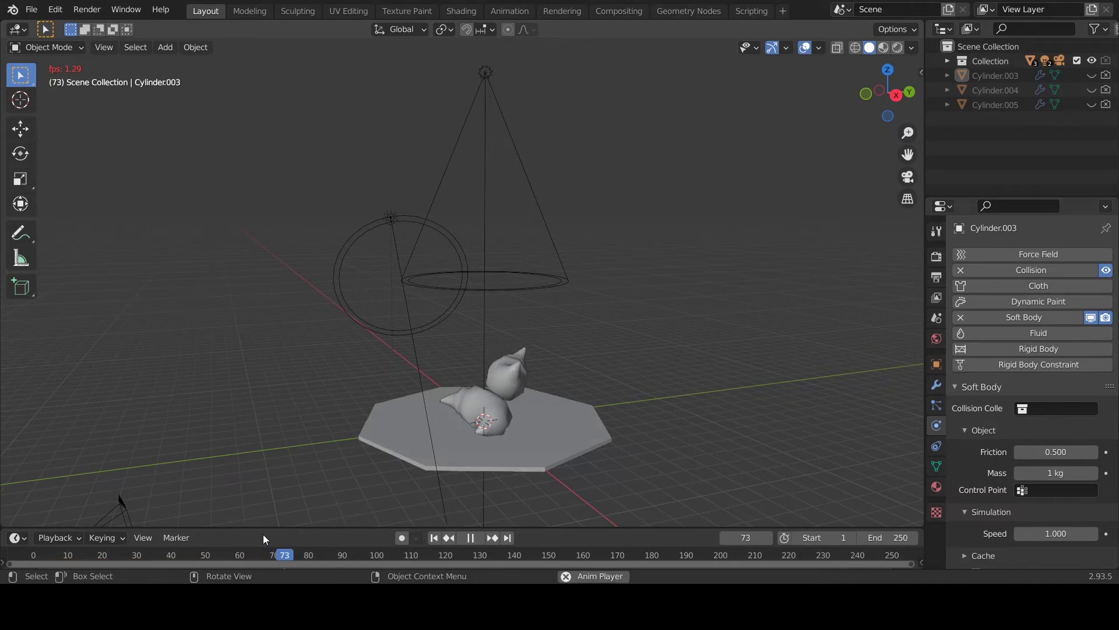
pyautogui.moveTo(187, 559)
pyautogui.mouseDown()
pyautogui.moveTo(348, 555)
pyautogui.moveTo(149, 560)
pyautogui.mouseUp()
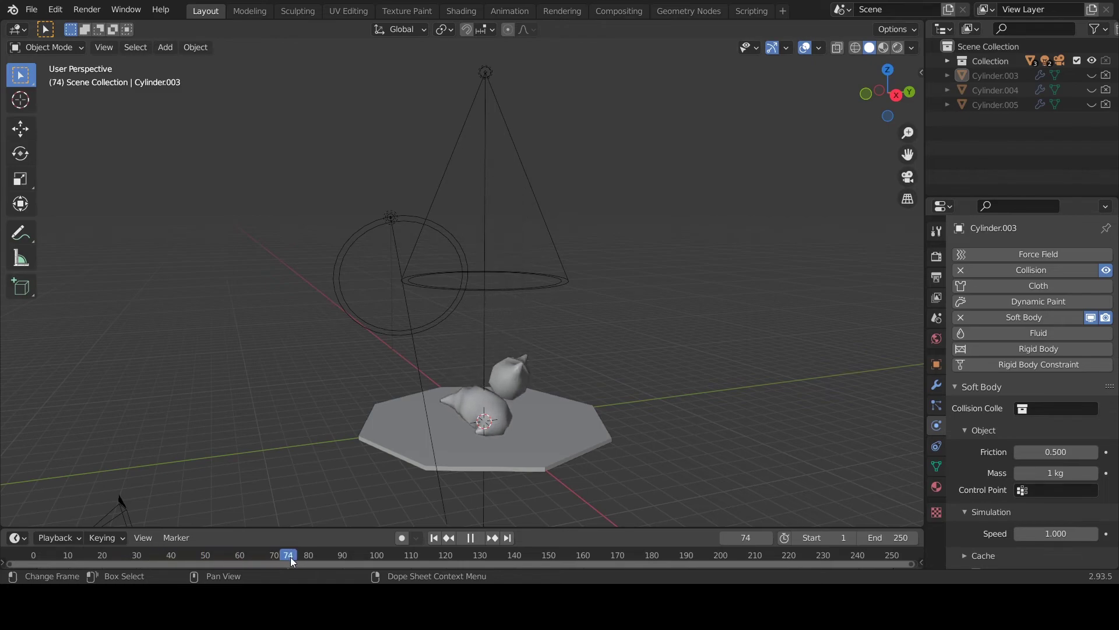
pyautogui.moveTo(353, 522)
pyautogui.mouseDown(button='middle')
pyautogui.moveTo(610, 404)
pyautogui.moveTo(792, 385)
pyautogui.moveTo(499, 414)
pyautogui.moveTo(598, 382)
pyautogui.moveTo(574, 411)
pyautogui.moveTo(589, 413)
pyautogui.mouseUp(button='middle')
pyautogui.scroll(-3, 1010, 459)
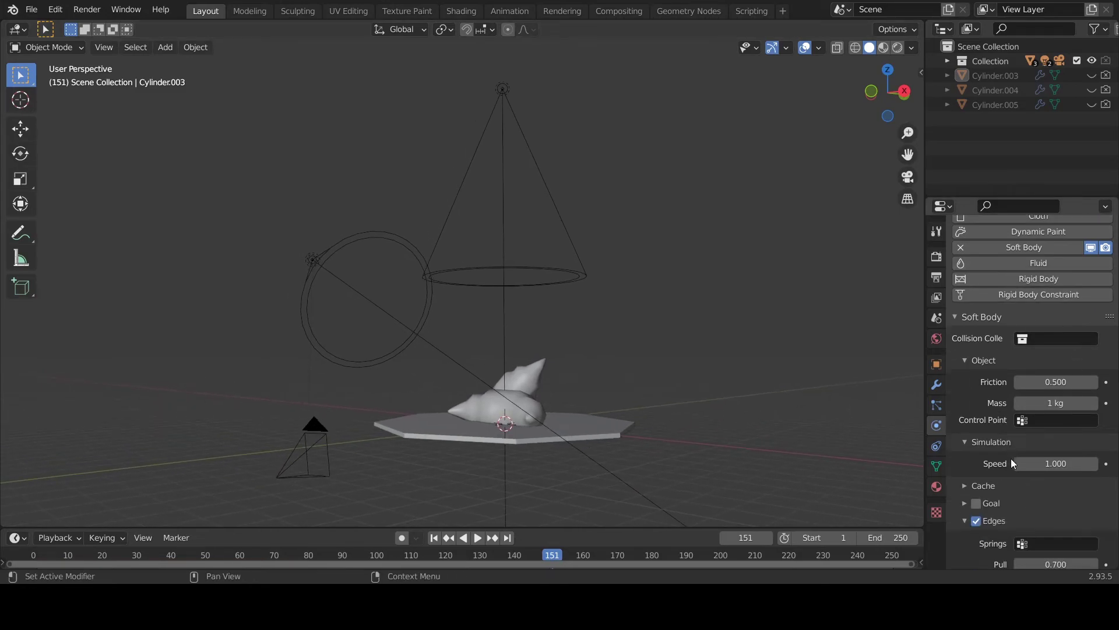
pyautogui.scroll(-4, 1009, 371)
pyautogui.scroll(-4, 995, 418)
pyautogui.scroll(-2, 995, 417)
pyautogui.scroll(-4, 976, 441)
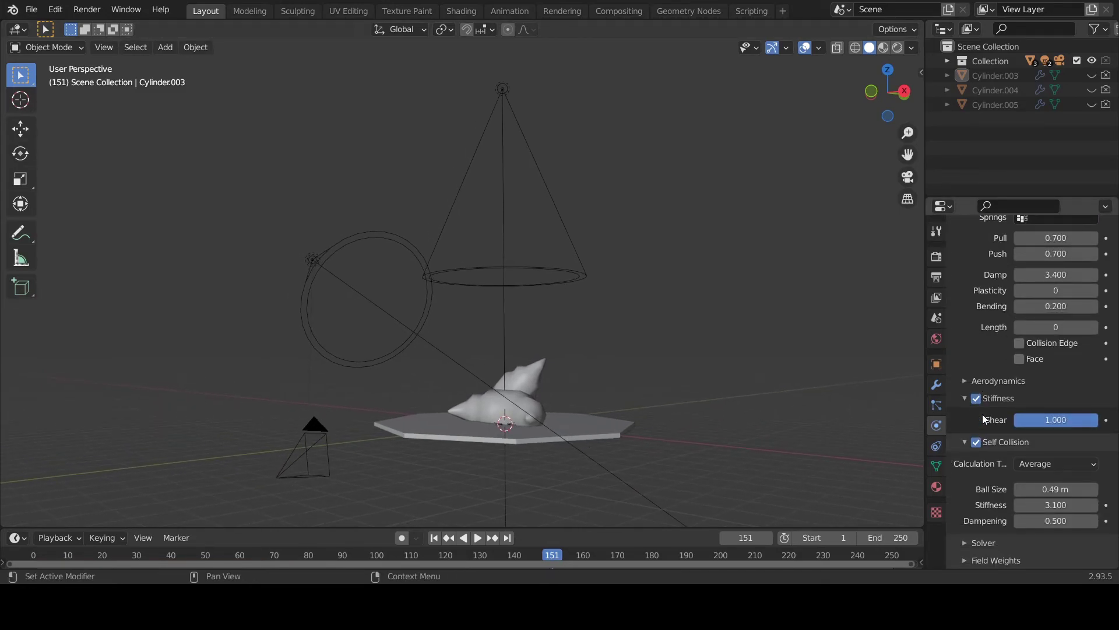
pyautogui.moveTo(671, 388)
pyautogui.mouseDown(button='middle')
pyautogui.moveTo(621, 401)
pyautogui.moveTo(653, 418)
pyautogui.moveTo(649, 432)
pyautogui.moveTo(712, 421)
pyautogui.moveTo(691, 424)
pyautogui.moveTo(636, 387)
pyautogui.mouseUp(button='middle')
pyautogui.scroll(3, 635, 391)
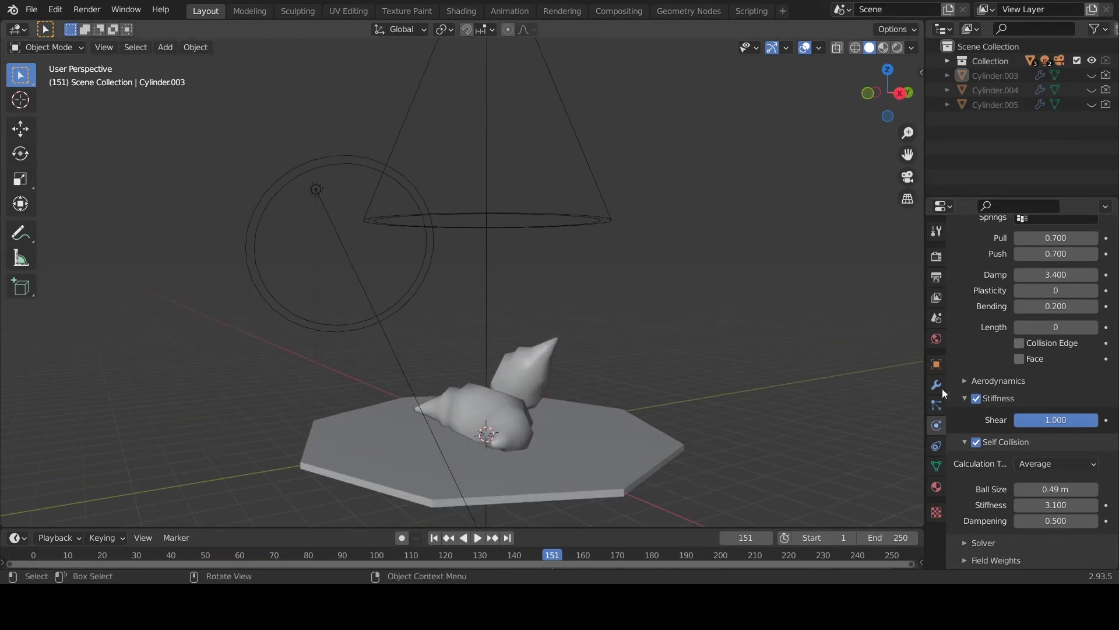
pyautogui.scroll(7, 1014, 380)
pyautogui.scroll(12, 999, 346)
pyautogui.click(676, 445)
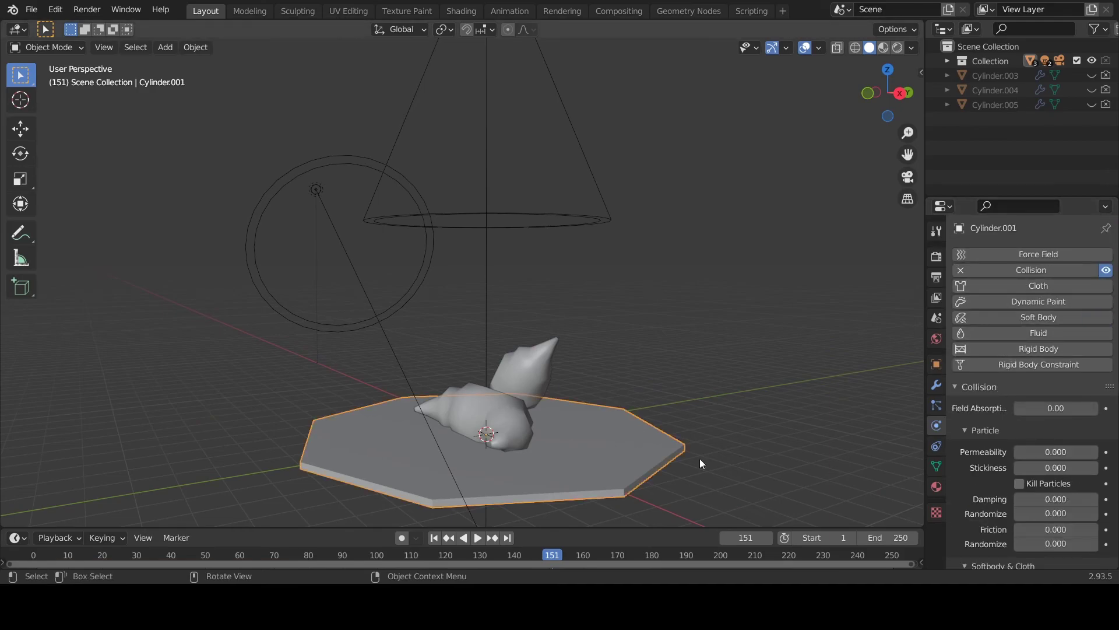
pyautogui.click(520, 424)
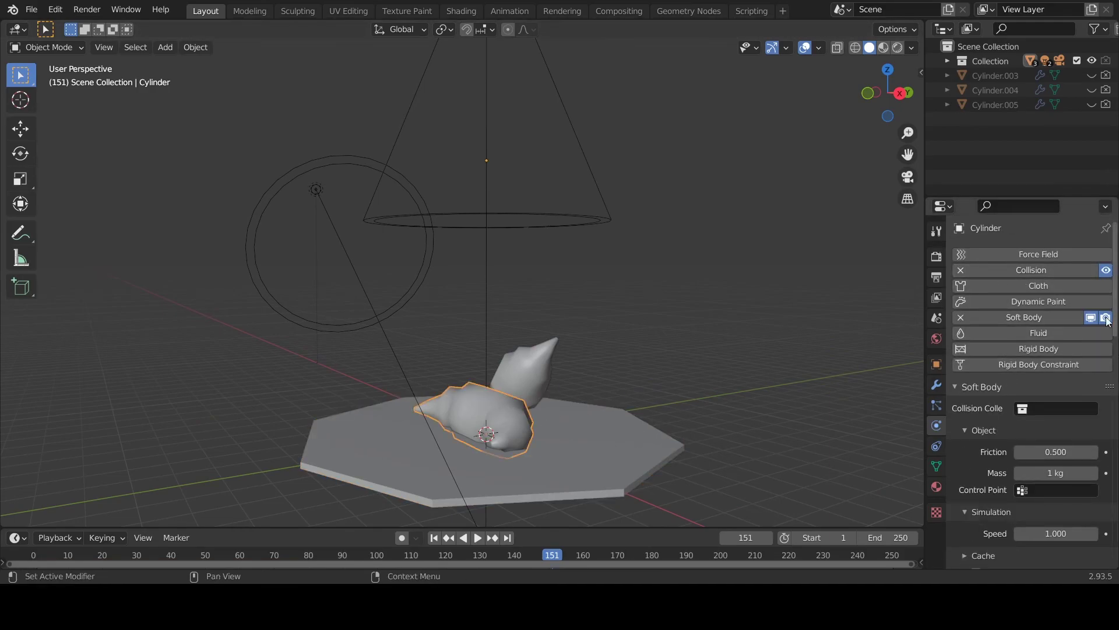
pyautogui.moveTo(757, 369)
pyautogui.mouseDown(button='middle')
pyautogui.moveTo(435, 376)
pyautogui.moveTo(670, 365)
pyautogui.moveTo(529, 387)
pyautogui.moveTo(693, 403)
pyautogui.moveTo(513, 419)
pyautogui.mouseUp(button='middle')
pyautogui.click(694, 402)
pyautogui.press('space')
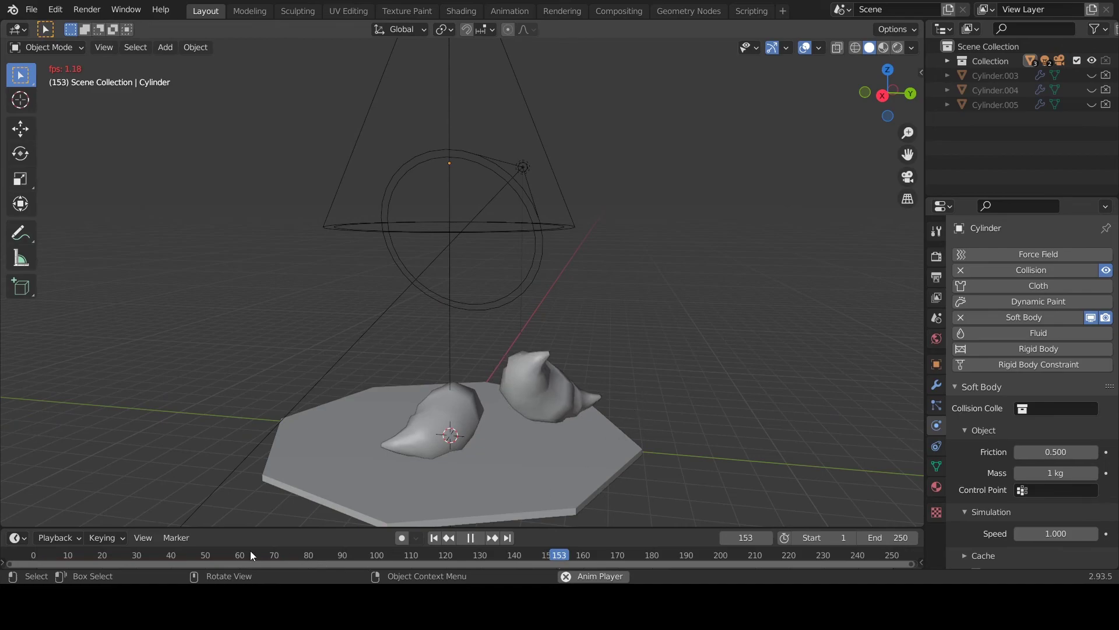
# - Rewind and replay, then stop at frame 73 and orbit to view the landed blobs
pyautogui.moveTo(250, 550)
pyautogui.mouseDown()
pyautogui.moveTo(35, 557)
pyautogui.moveTo(283, 558)
pyautogui.mouseUp()
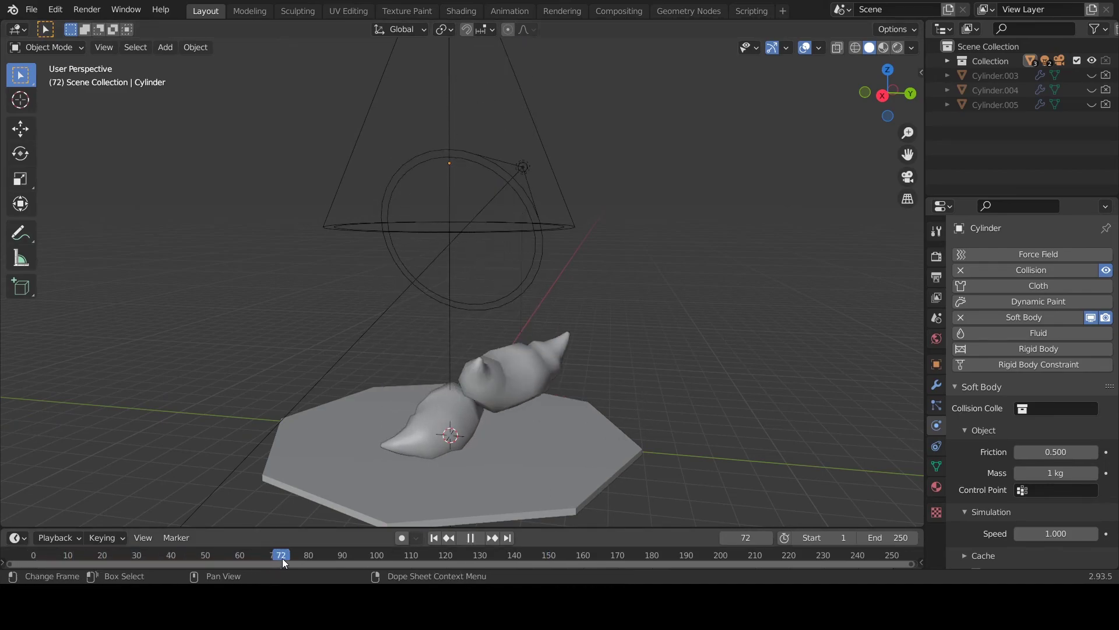
pyautogui.press('space')
pyautogui.moveTo(561, 457); pyautogui.dragTo(788, 336, button='middle')
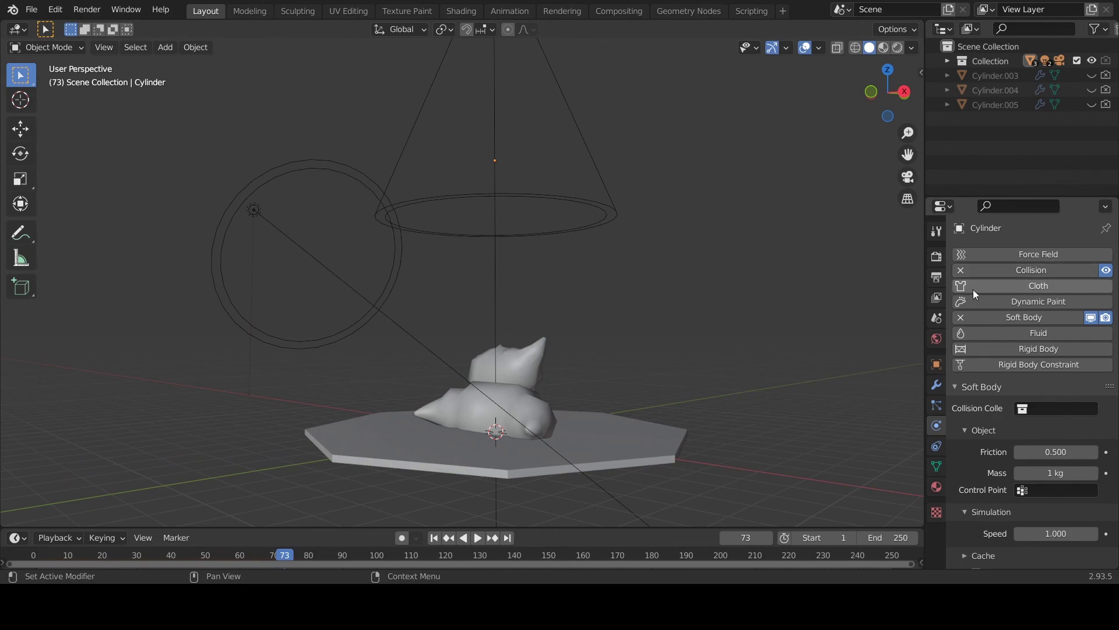
pyautogui.moveTo(663, 344)
pyautogui.mouseDown(button='middle')
pyautogui.moveTo(614, 354)
pyautogui.moveTo(678, 376)
pyautogui.mouseUp(button='middle')
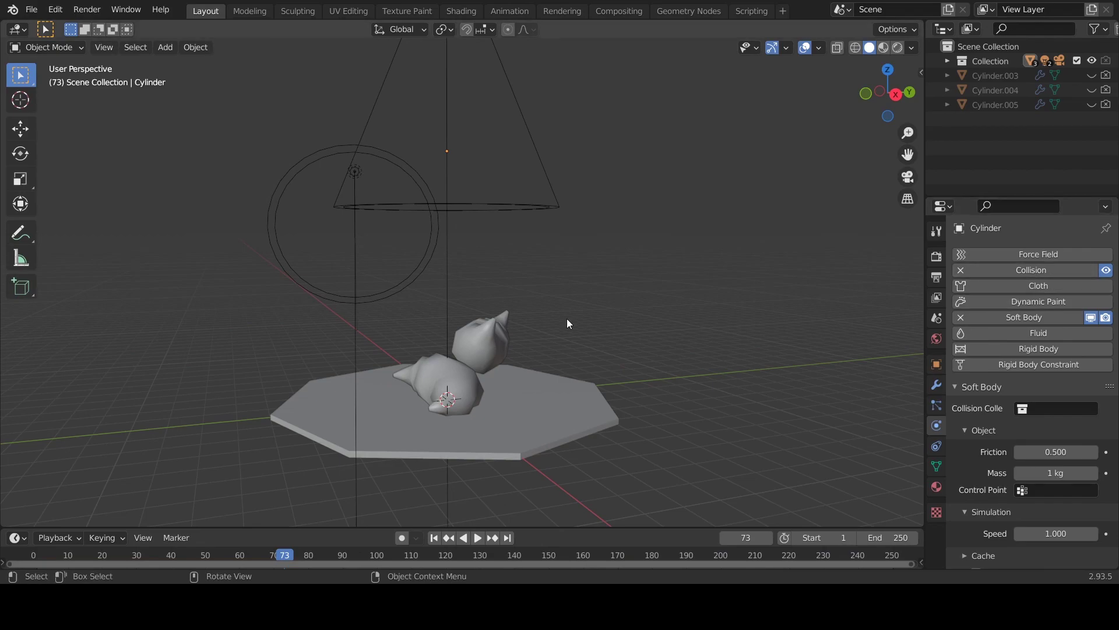
pyautogui.moveTo(567, 318)
pyautogui.mouseDown(button='middle')
pyautogui.moveTo(669, 322)
pyautogui.moveTo(624, 340)
pyautogui.moveTo(638, 577)
pyautogui.mouseUp(button='middle')
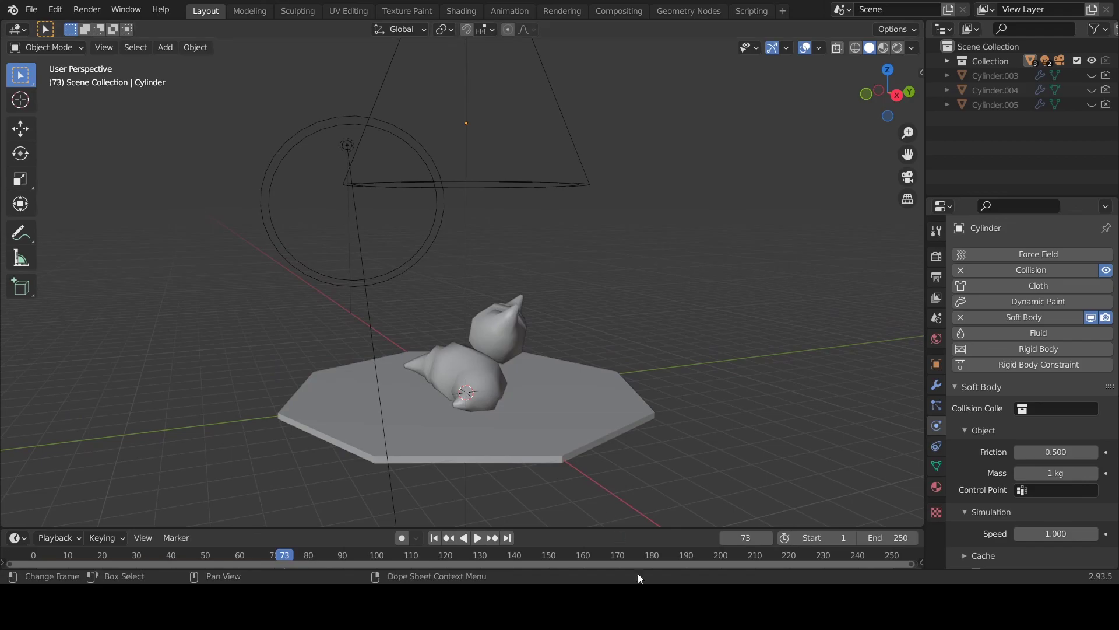